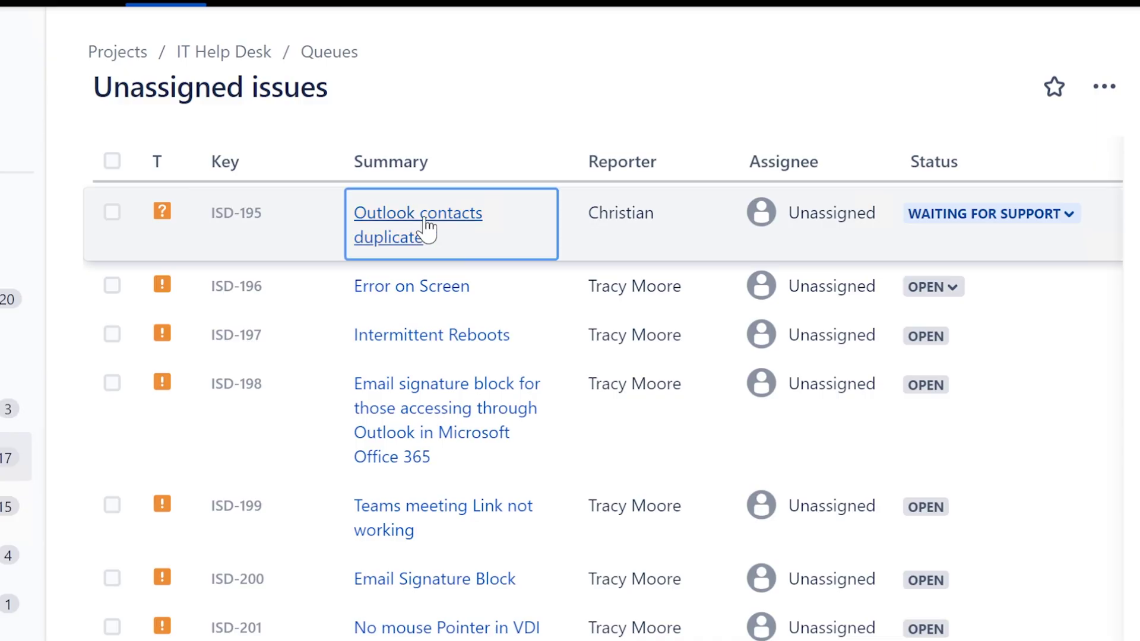
# Step: Open the "Outlook contacts duplicate" issue from the unassigned queue and assign it to your own account
pyautogui.click(422, 230)
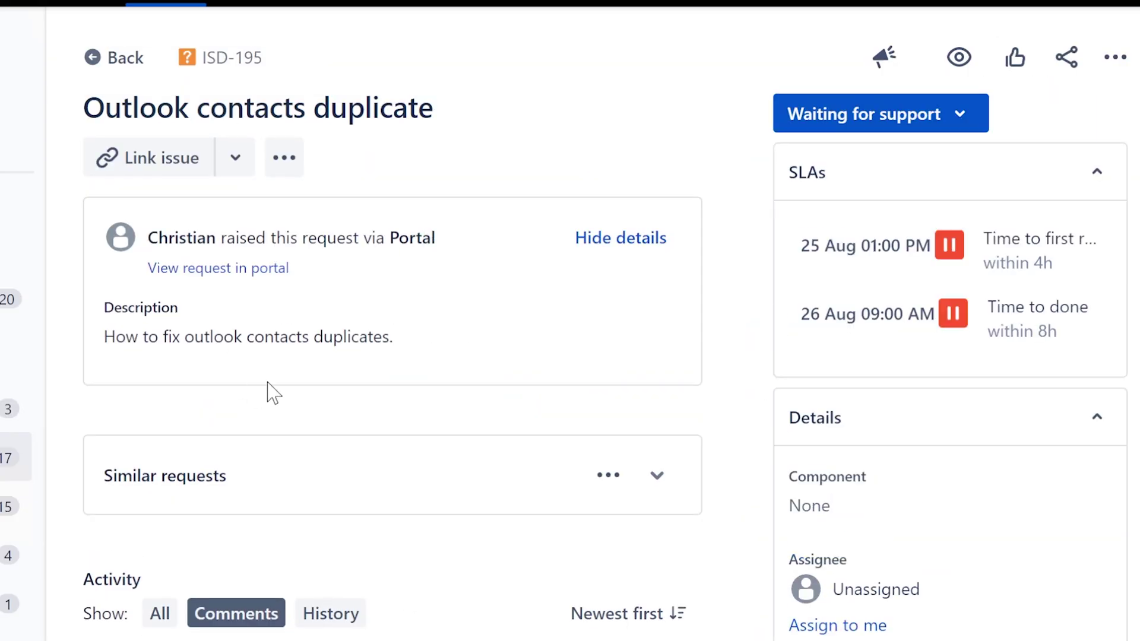
pyautogui.click(885, 587)
pyautogui.click(908, 539)
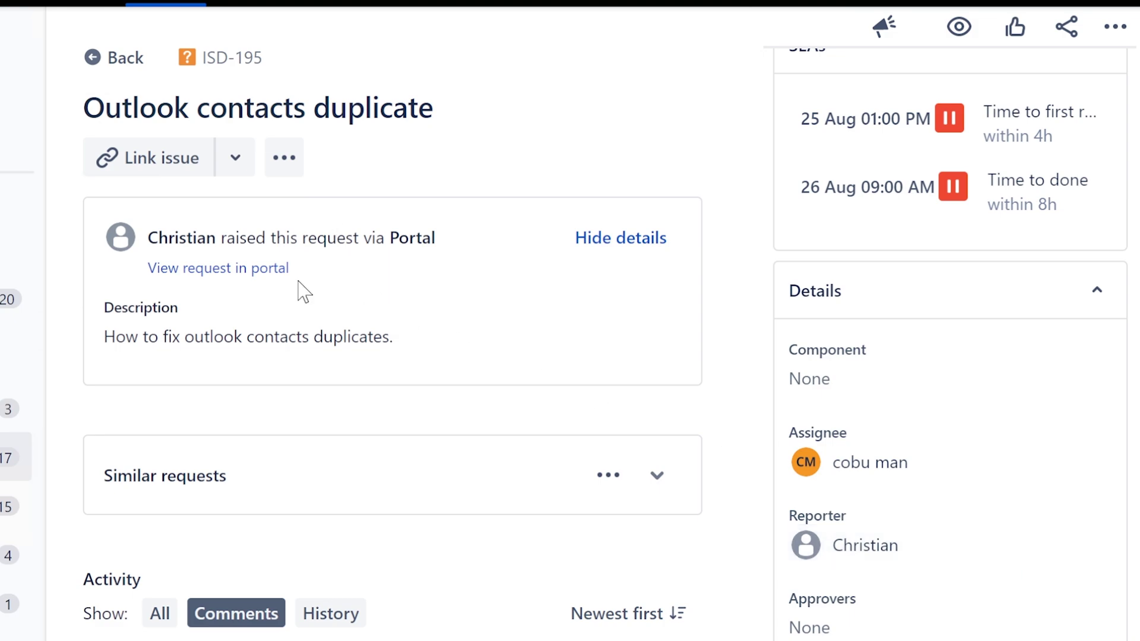
# Step: Read the issue's title and its description about fixing duplicate Outlook contacts
pyautogui.moveTo(82, 107); pyautogui.dragTo(442, 127)
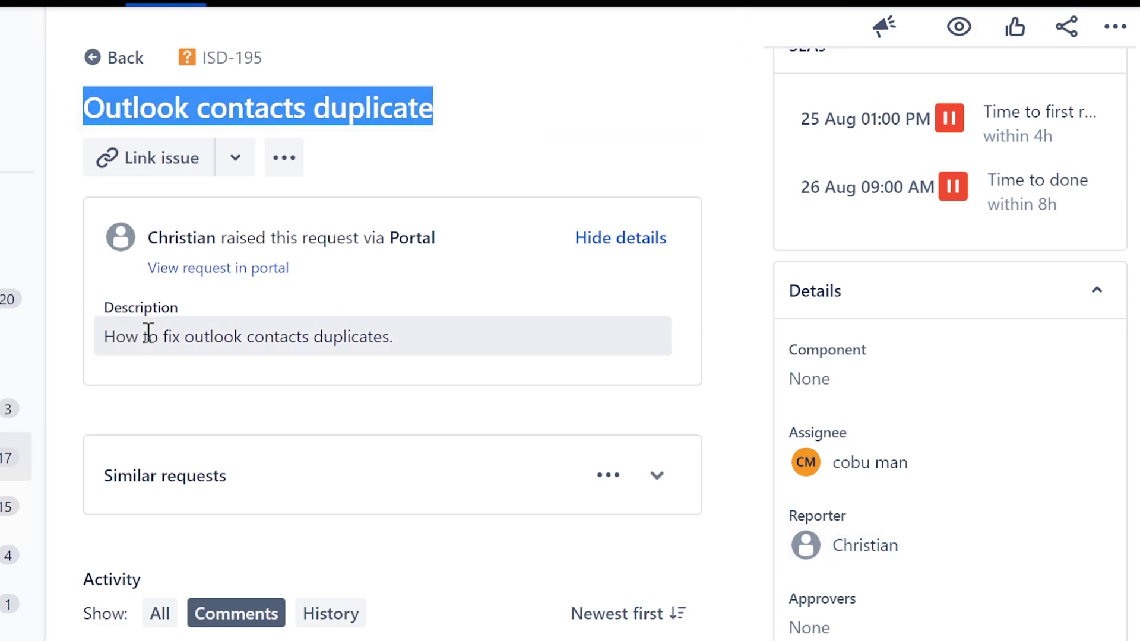
pyautogui.click(94, 107)
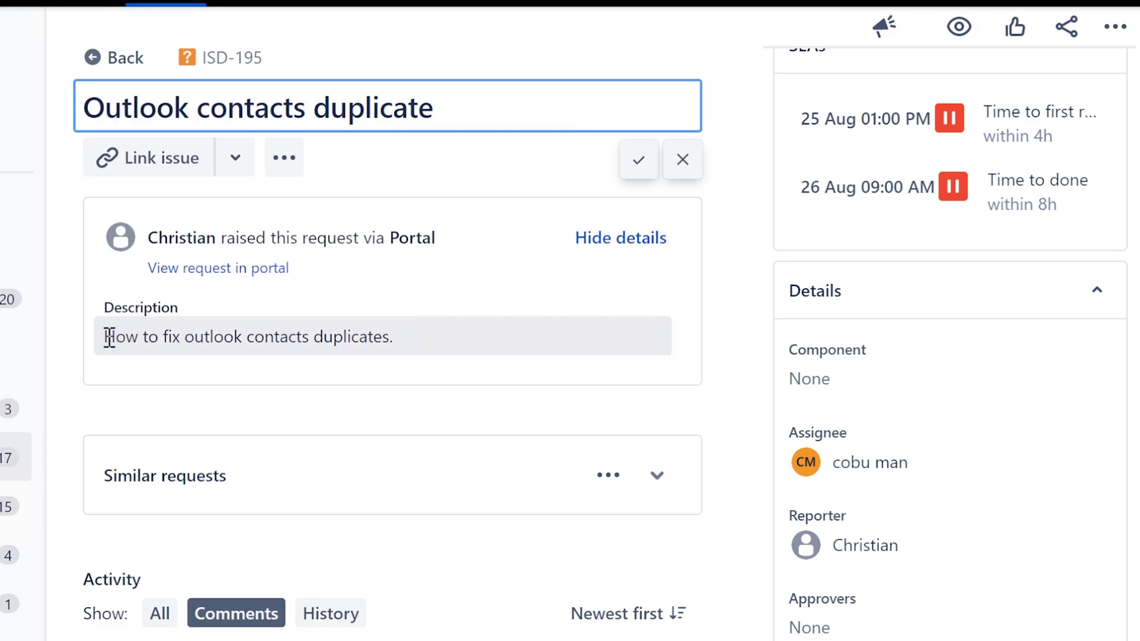
pyautogui.moveTo(107, 337); pyautogui.dragTo(402, 347)
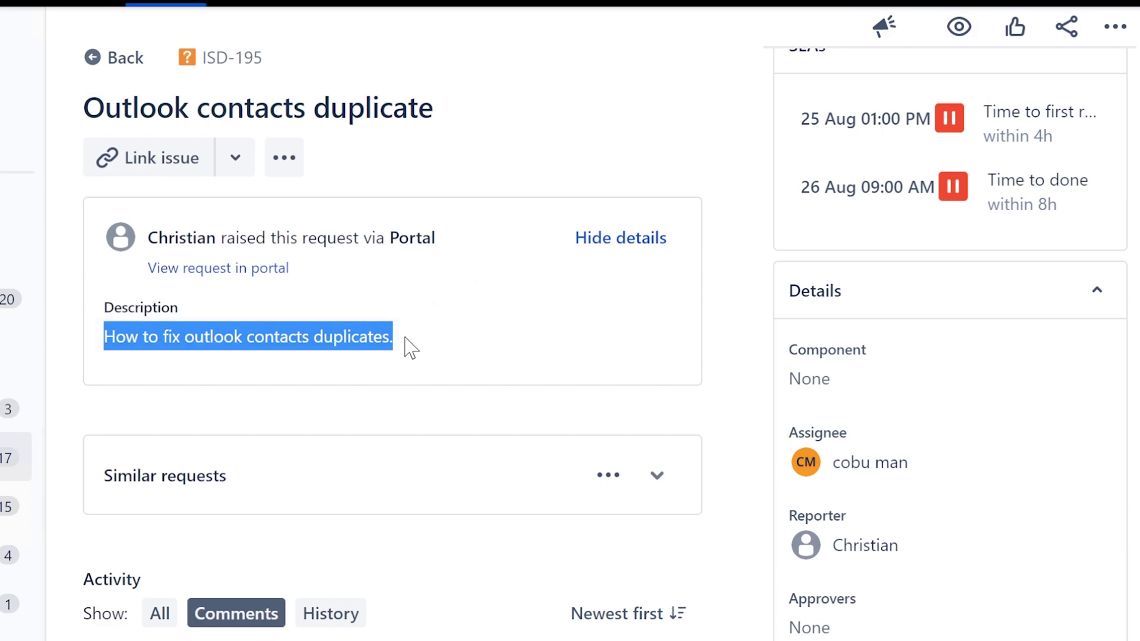
pyautogui.click(405, 342)
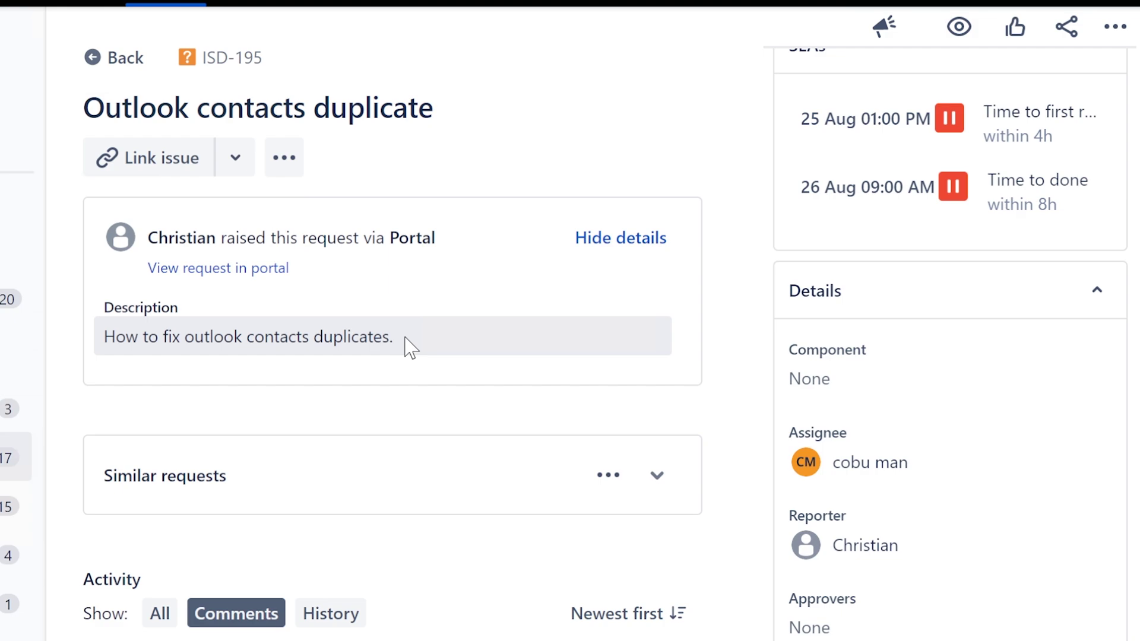
pyautogui.moveTo(297, 337); pyautogui.dragTo(410, 344)
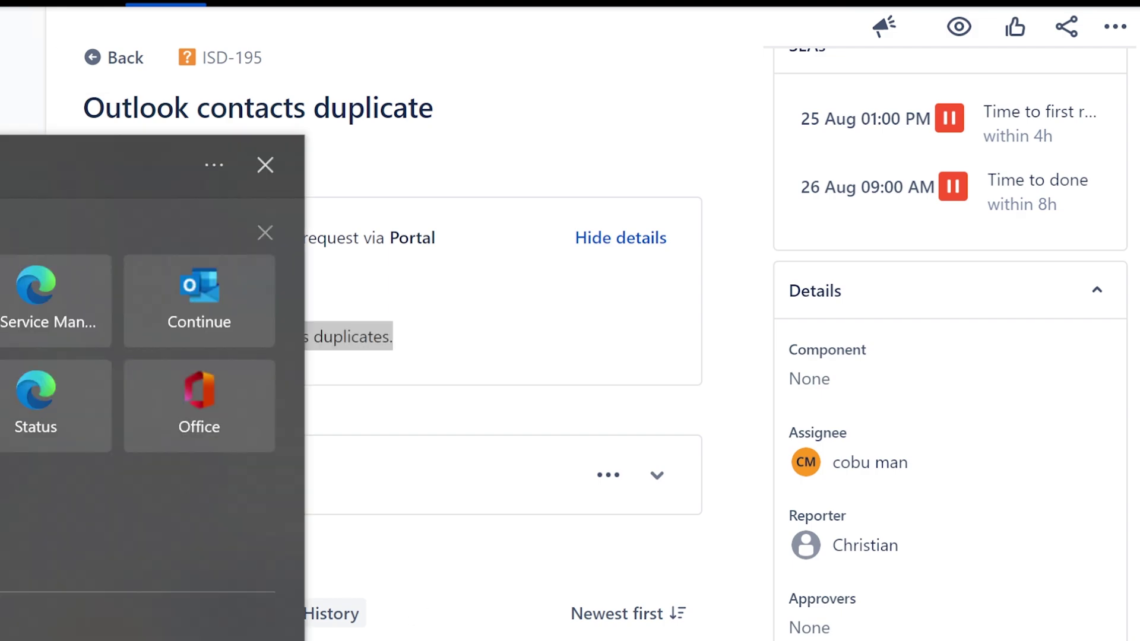
# Step: Switch to Outlook, open the Address Book and select a user in the Offline Global Address List
pyautogui.write('outlook')
pyautogui.press('Return')
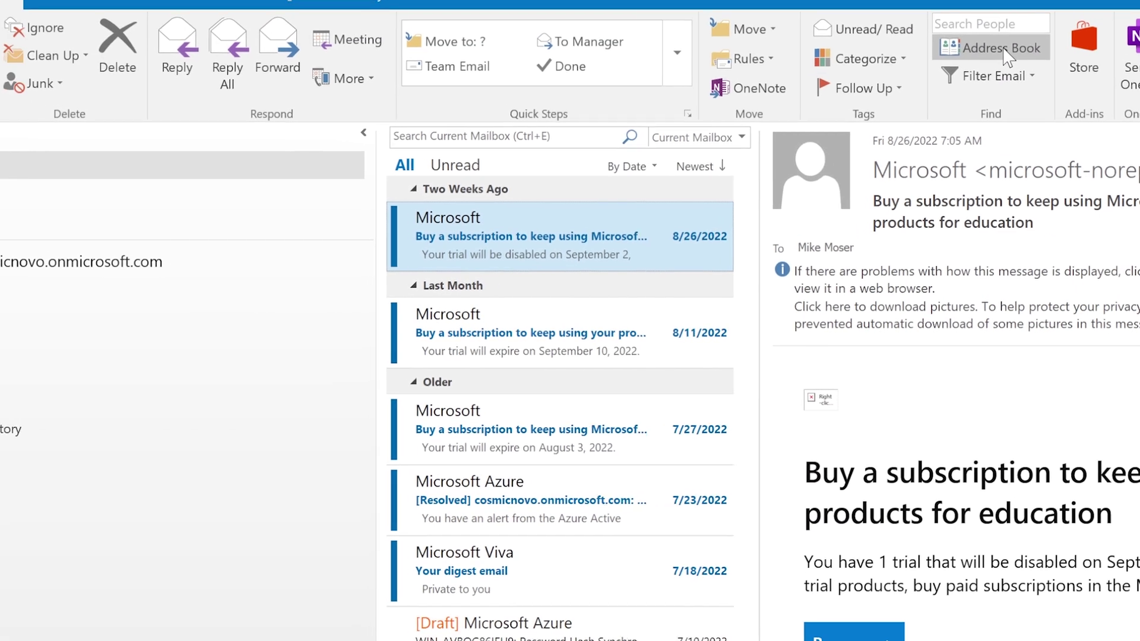
pyautogui.click(1004, 48)
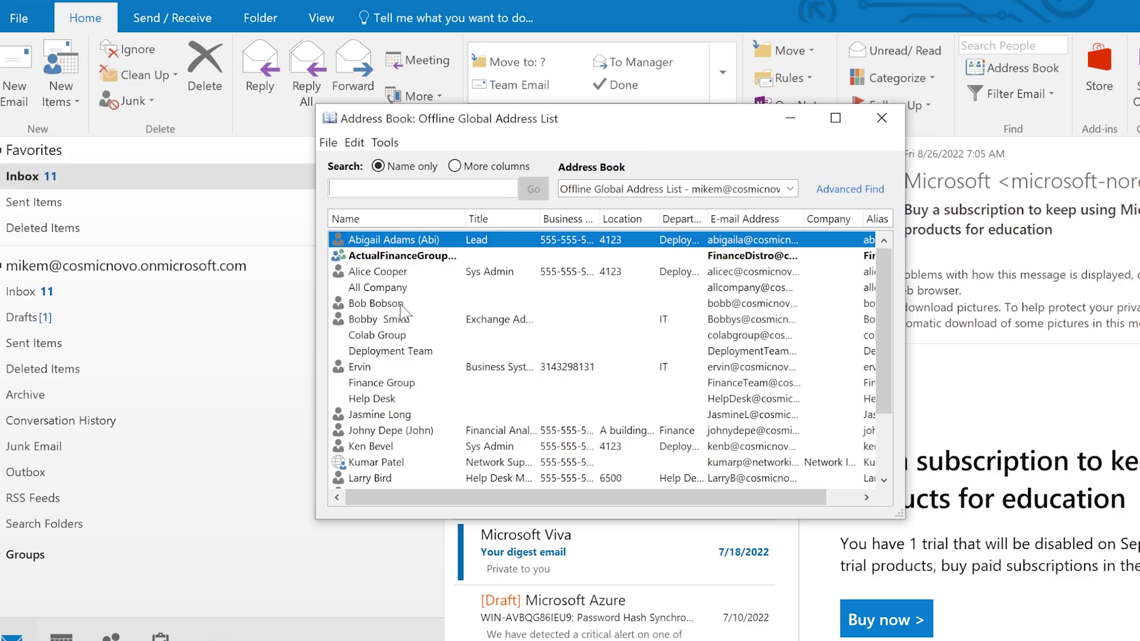
pyautogui.click(394, 325)
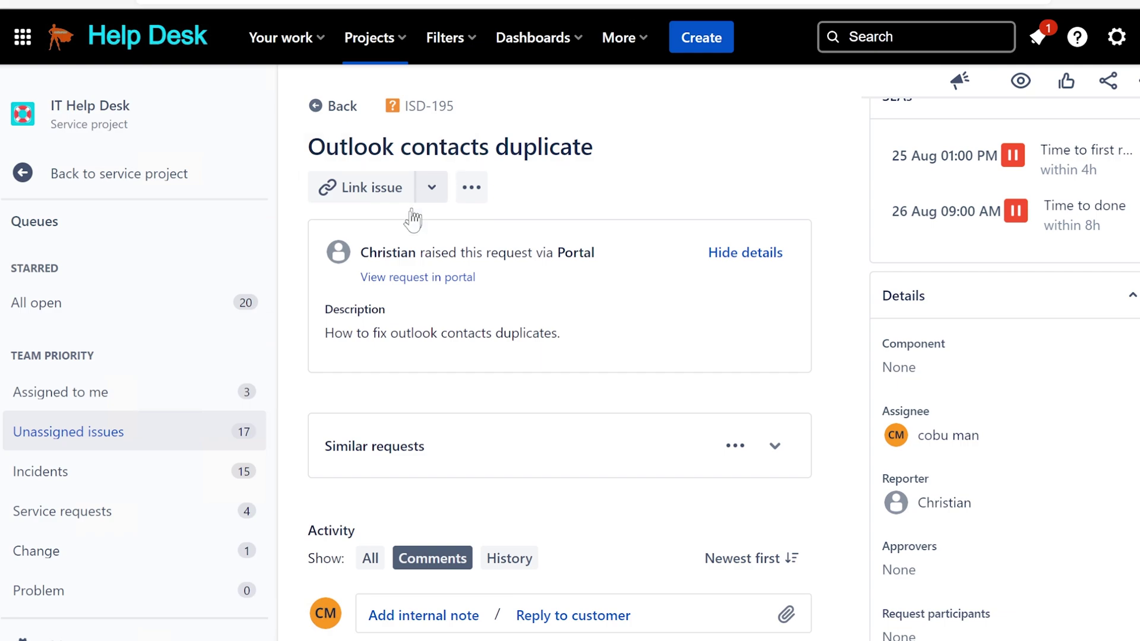
# Step: Reread the title of the duplicate contacts issue and return to the Outlook Address Book
pyautogui.click(343, 137)
pyautogui.moveTo(309, 140); pyautogui.dragTo(590, 139)
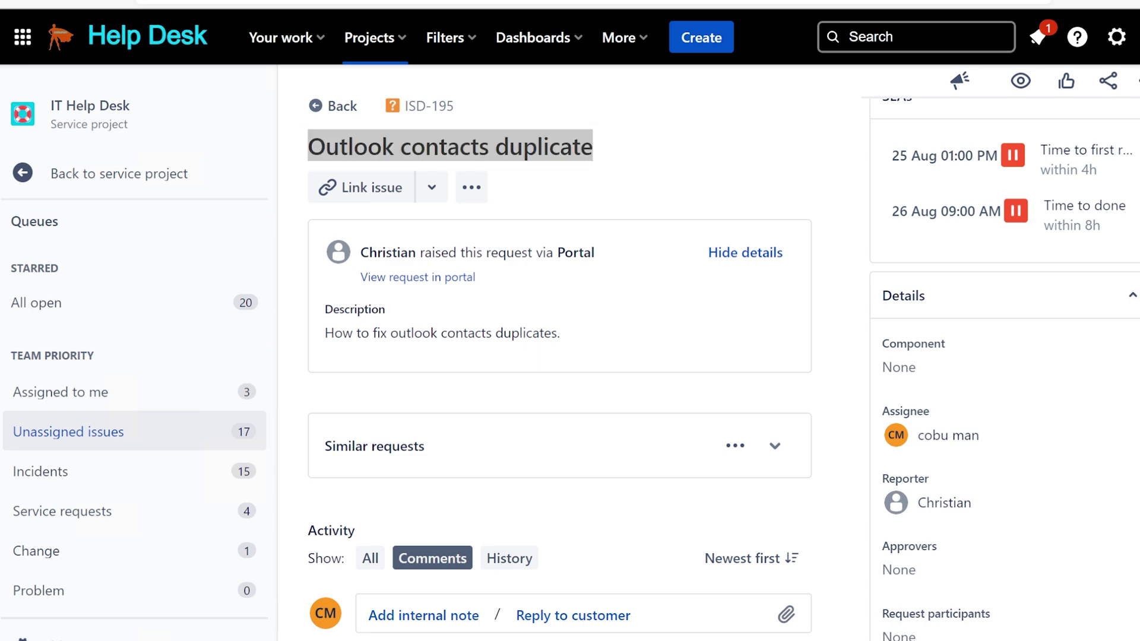
pyautogui.hotkey('ctrl', 'shift', 'b')
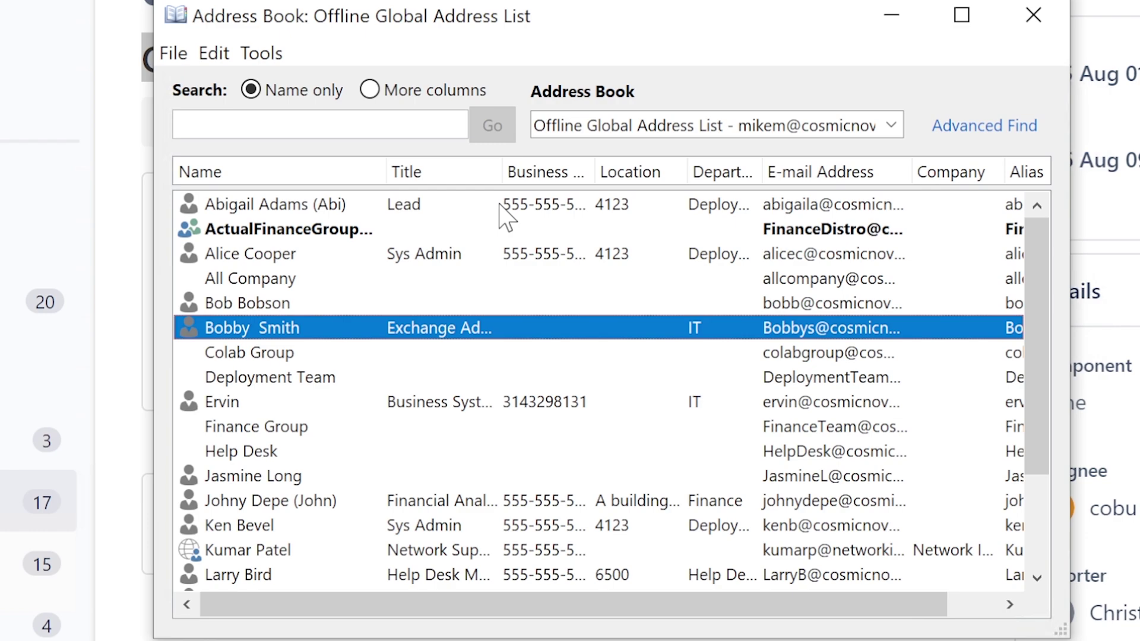
# Step: Examine the individual users and distribution groups in the Offline Global Address List, including their titles and contact details
pyautogui.click(500, 205)
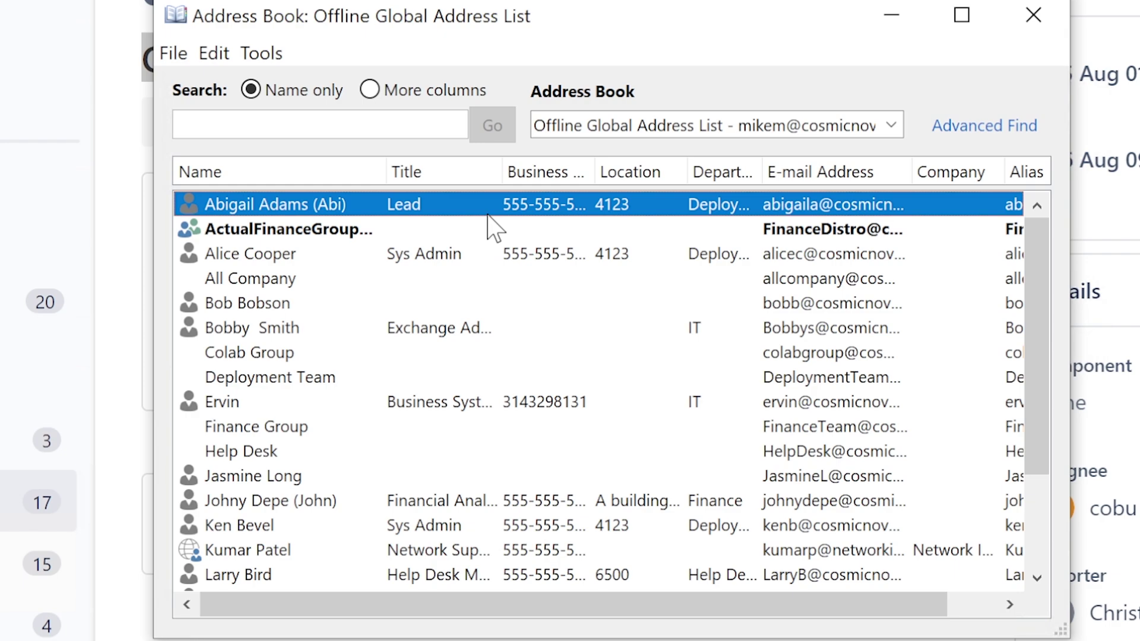
pyautogui.click(289, 237)
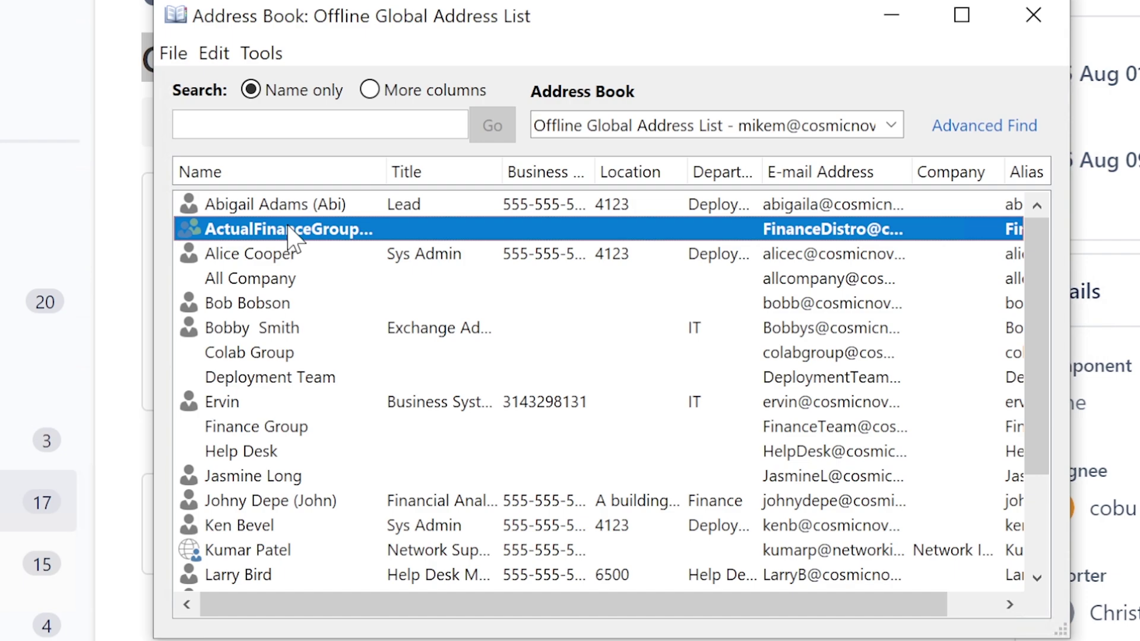
pyautogui.click(280, 306)
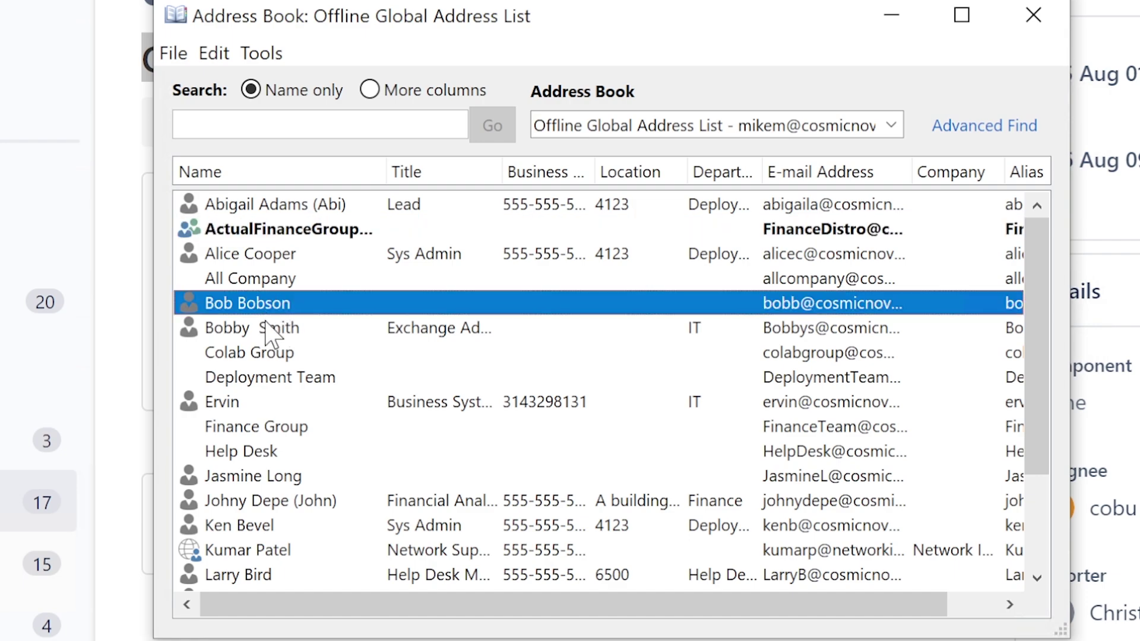
pyautogui.click(272, 331)
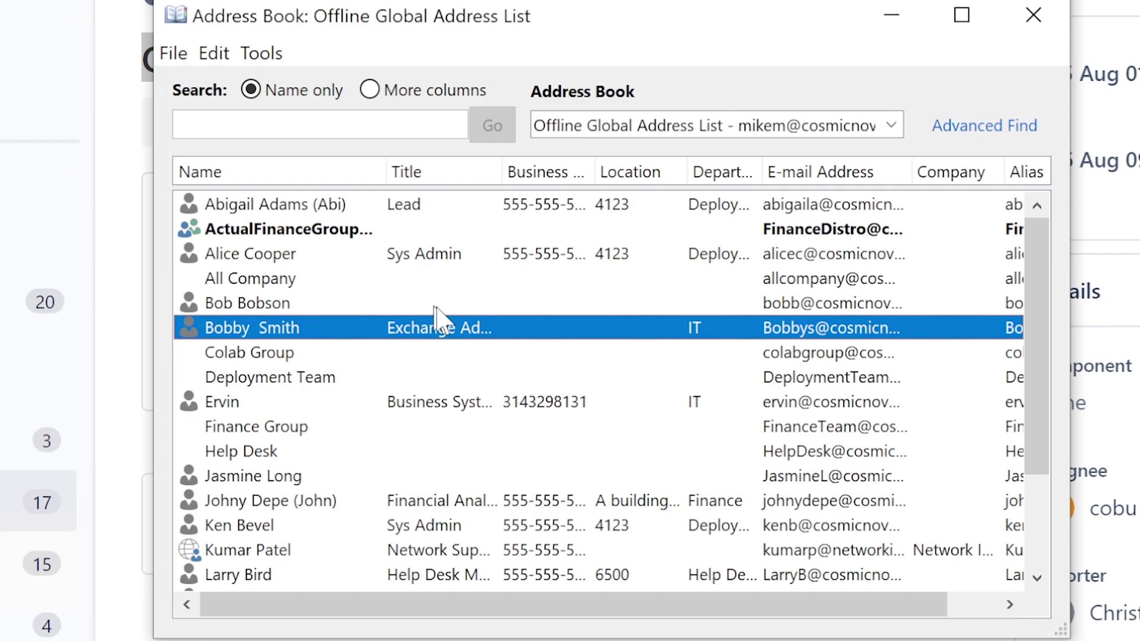
pyautogui.scroll(-2, 440, 310)
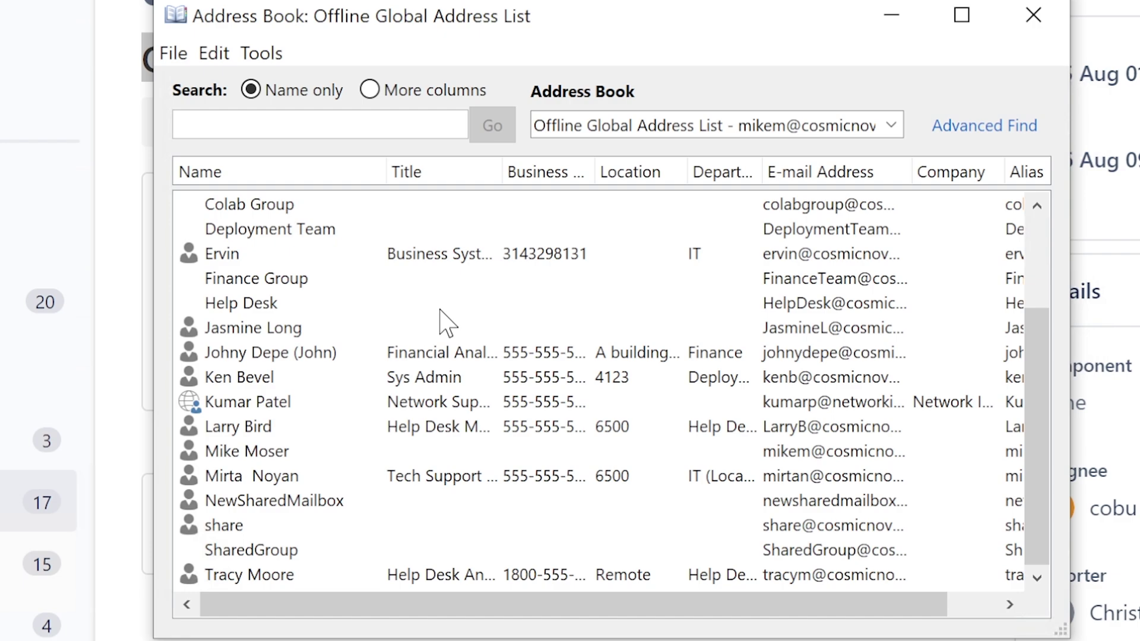
pyautogui.scroll(2, 440, 325)
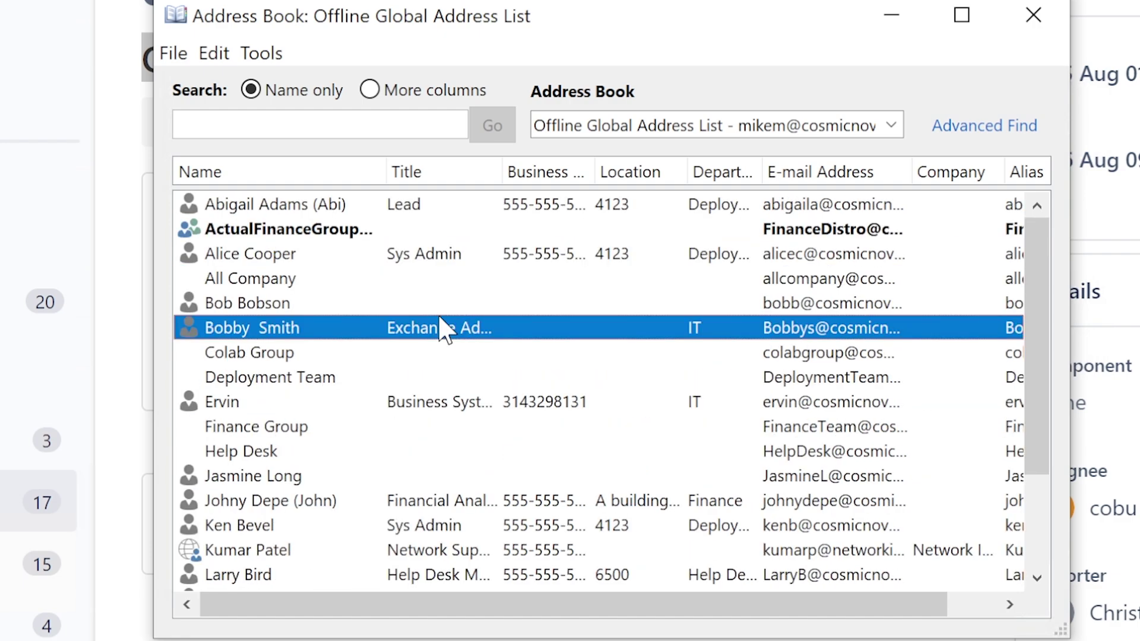
pyautogui.click(242, 253)
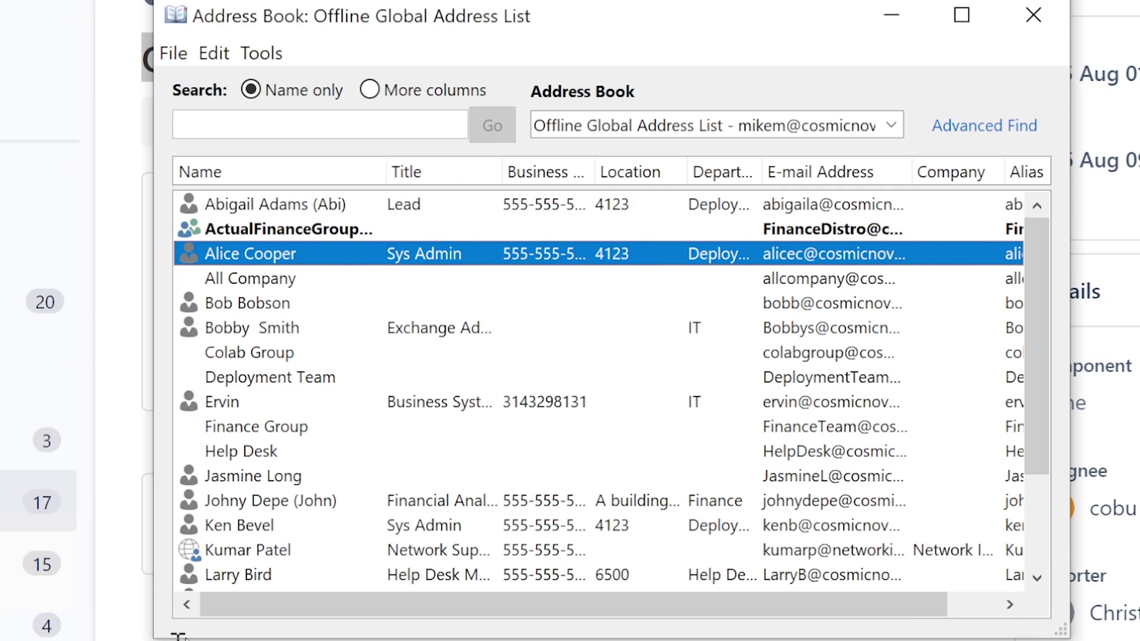
pyautogui.click(218, 305)
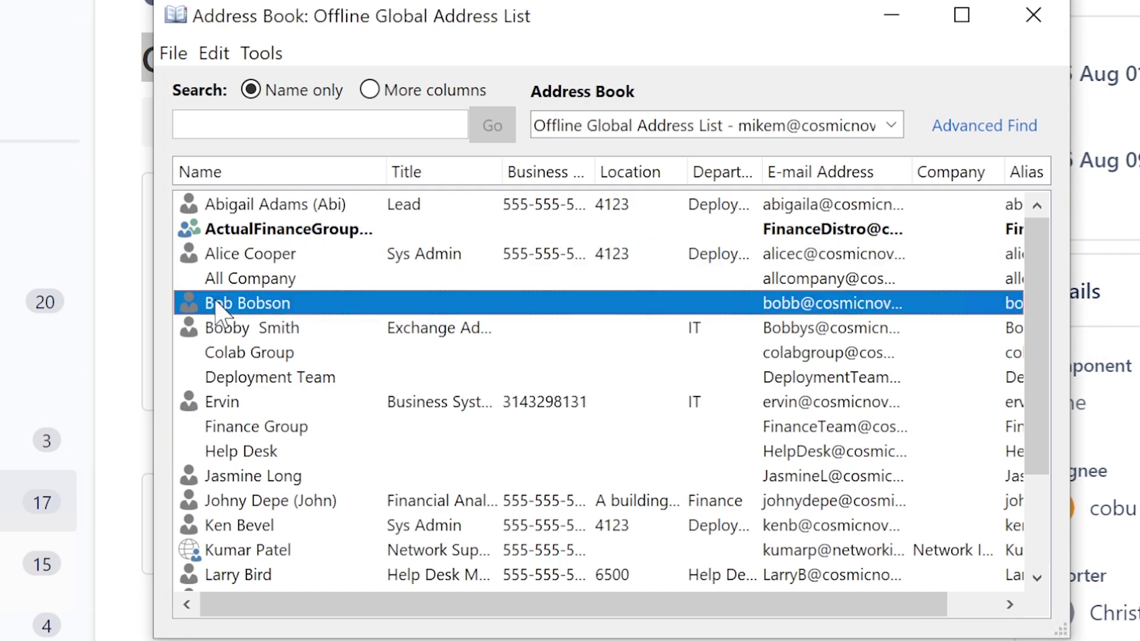
pyautogui.click(264, 330)
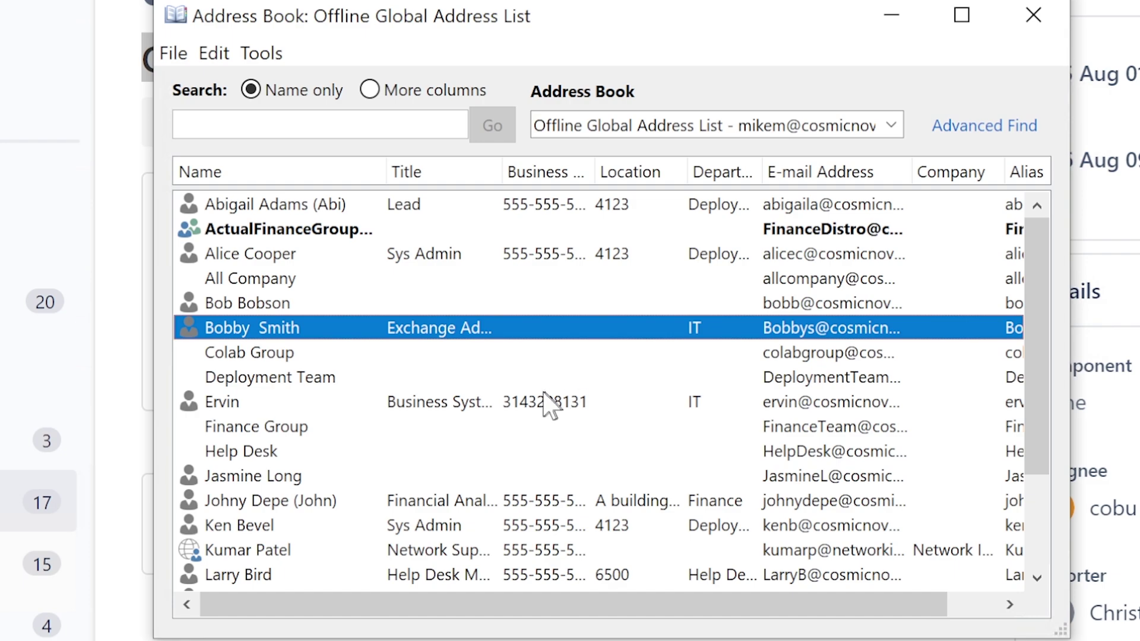
pyautogui.click(435, 404)
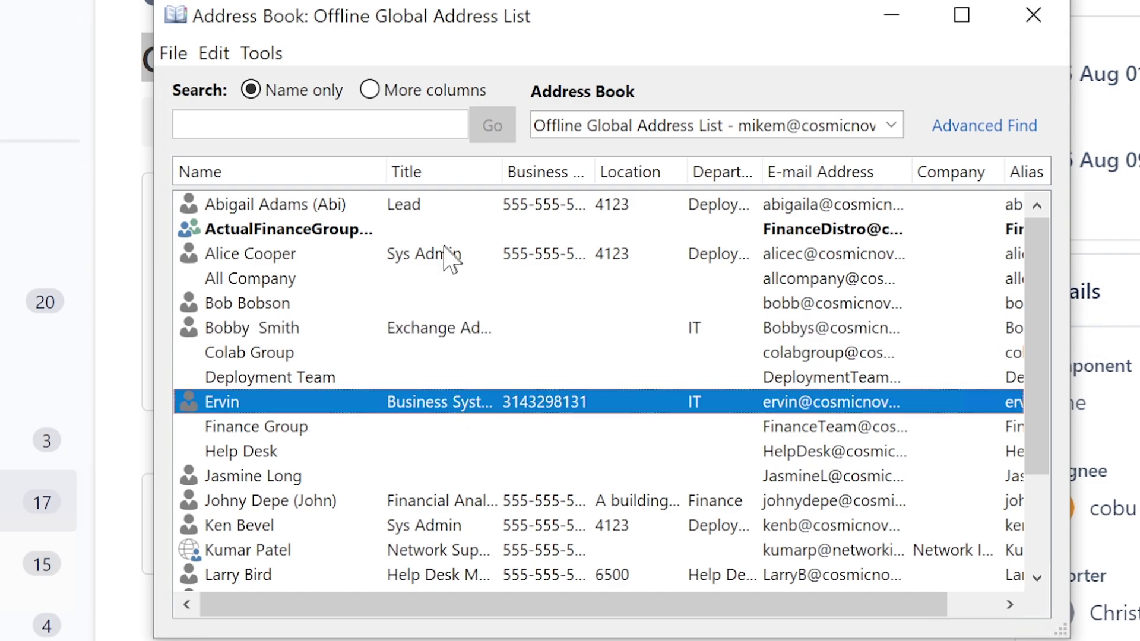
# Step: Check the first users and the ActualFinanceGroup entry, and widen the Department column of the address list
pyautogui.click(359, 232)
pyautogui.click(357, 204)
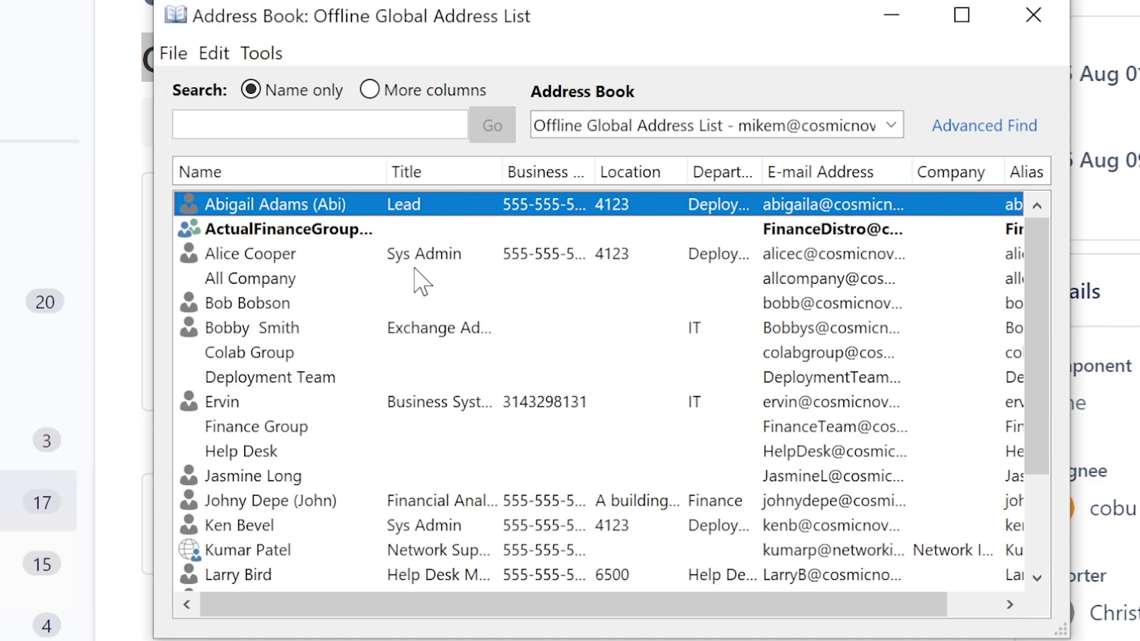
pyautogui.click(423, 255)
pyautogui.click(422, 231)
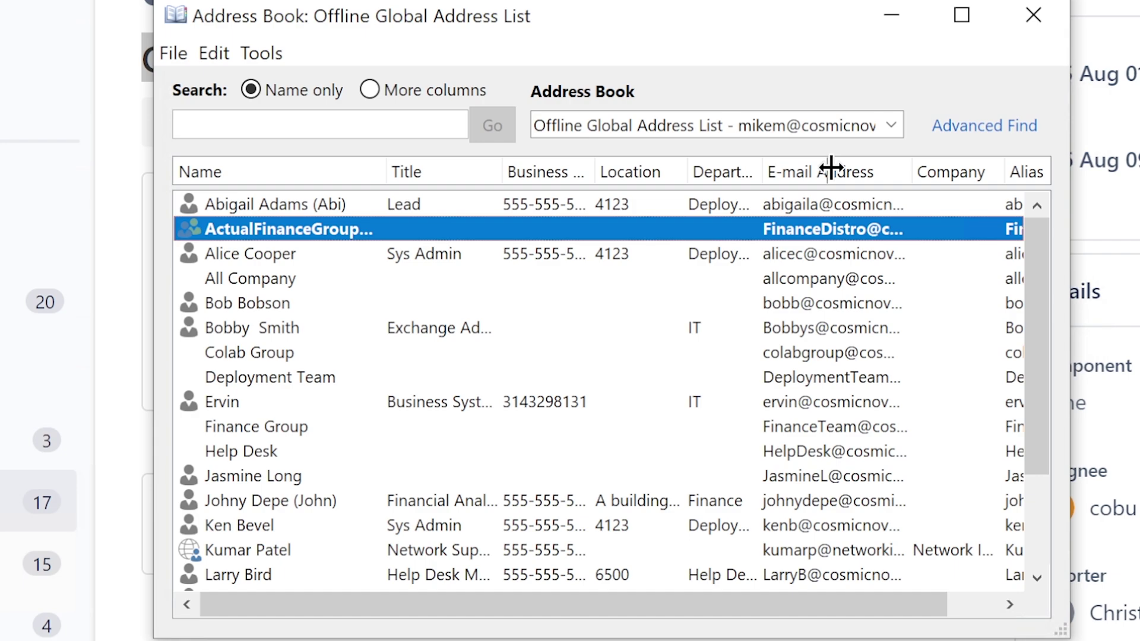
pyautogui.moveTo(830, 168); pyautogui.dragTo(830, 168)
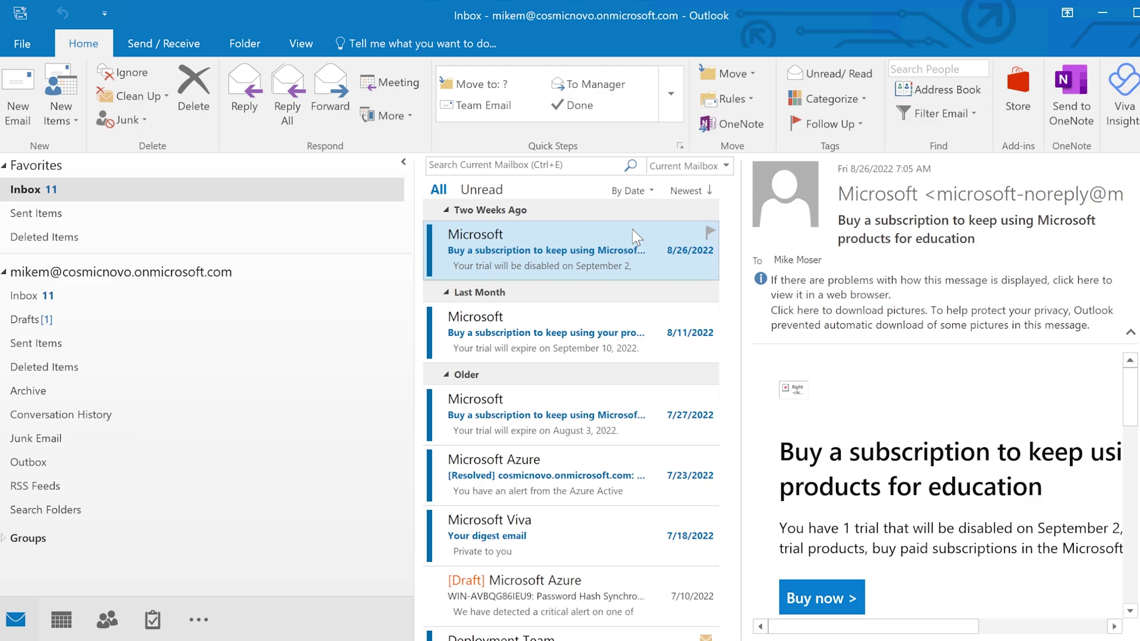
# Step: Show the mailbox's personal Contacts folder and open the Address Book from there
pyautogui.click(97, 633)
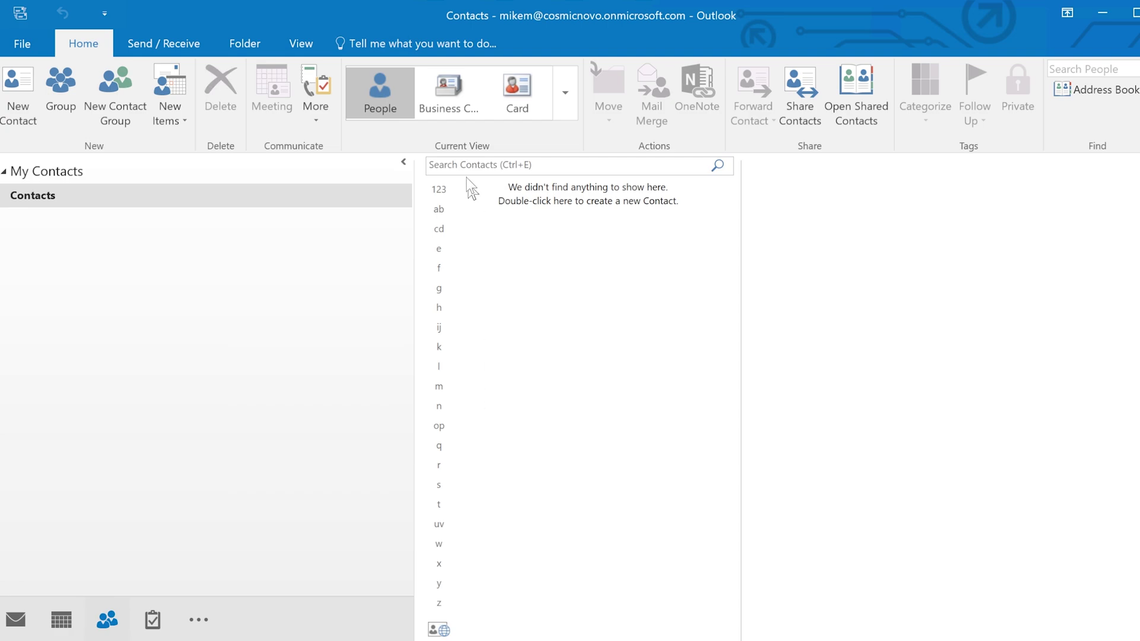
pyautogui.click(796, 111)
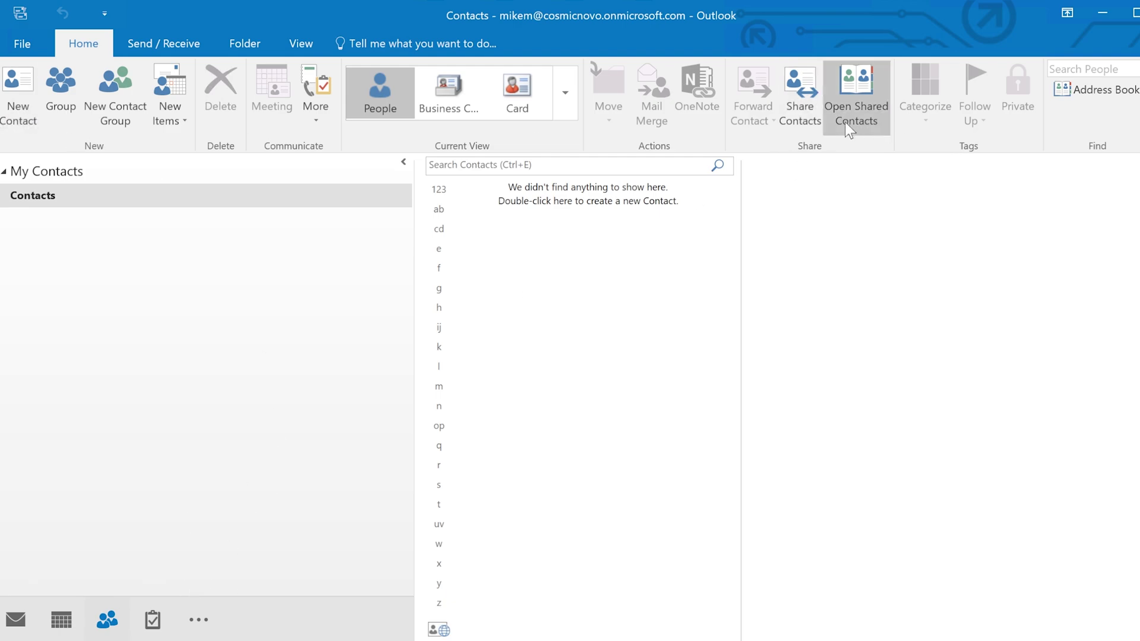
pyautogui.click(1080, 88)
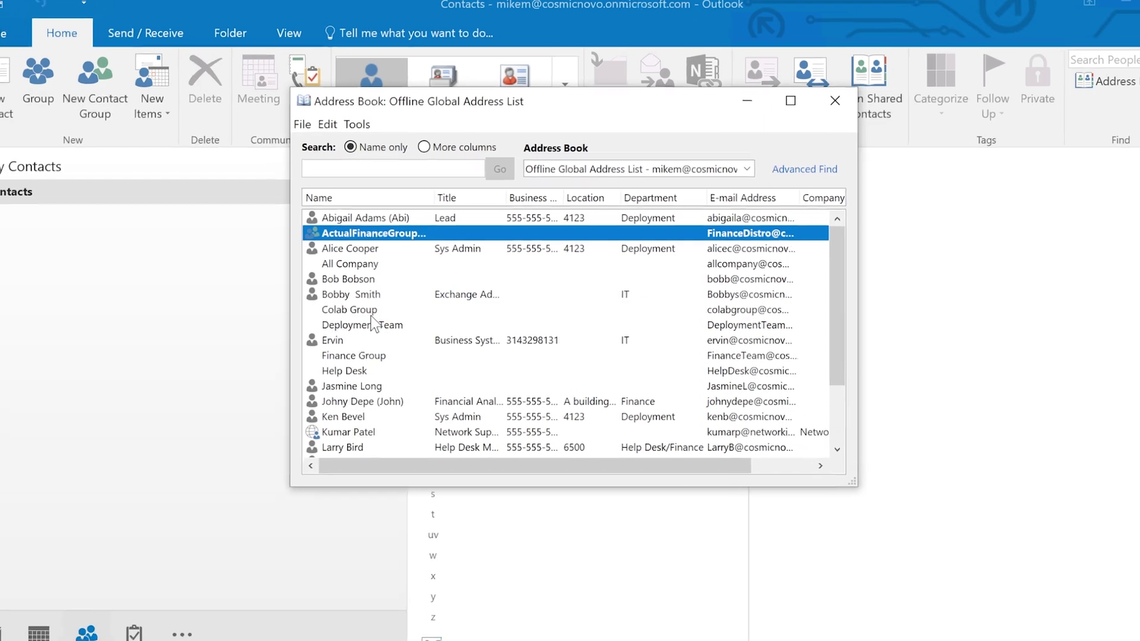
# Step: Review the Offline Global Address List from start to end, checking user and group entries for duplicates
pyautogui.scroll(-3, 383, 321)
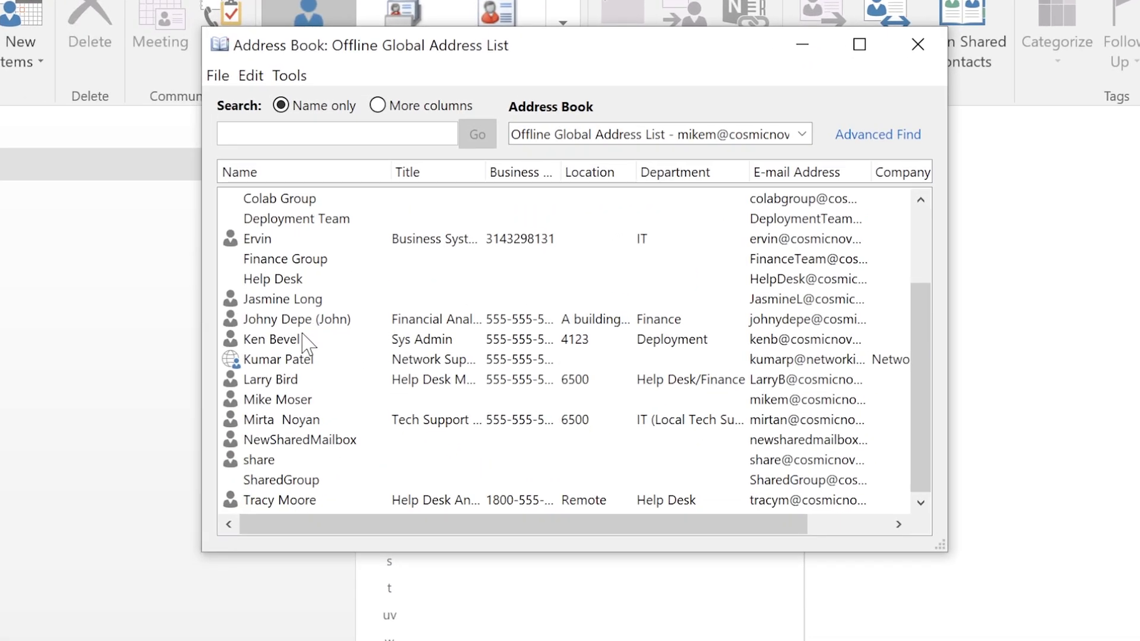
pyautogui.scroll(3, 306, 338)
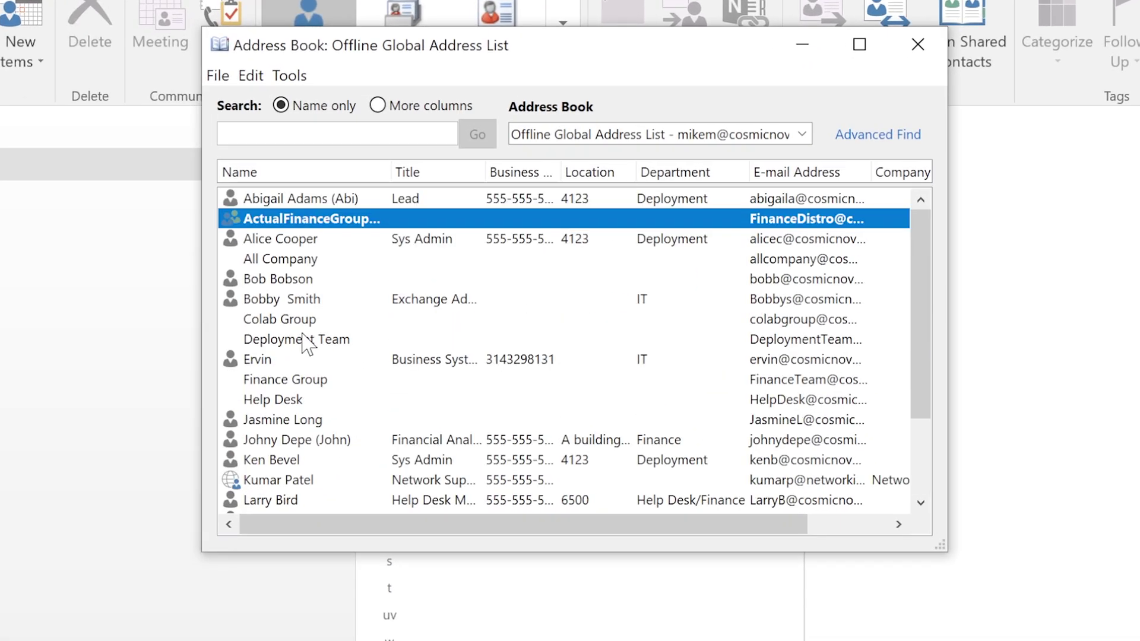
pyautogui.click(271, 241)
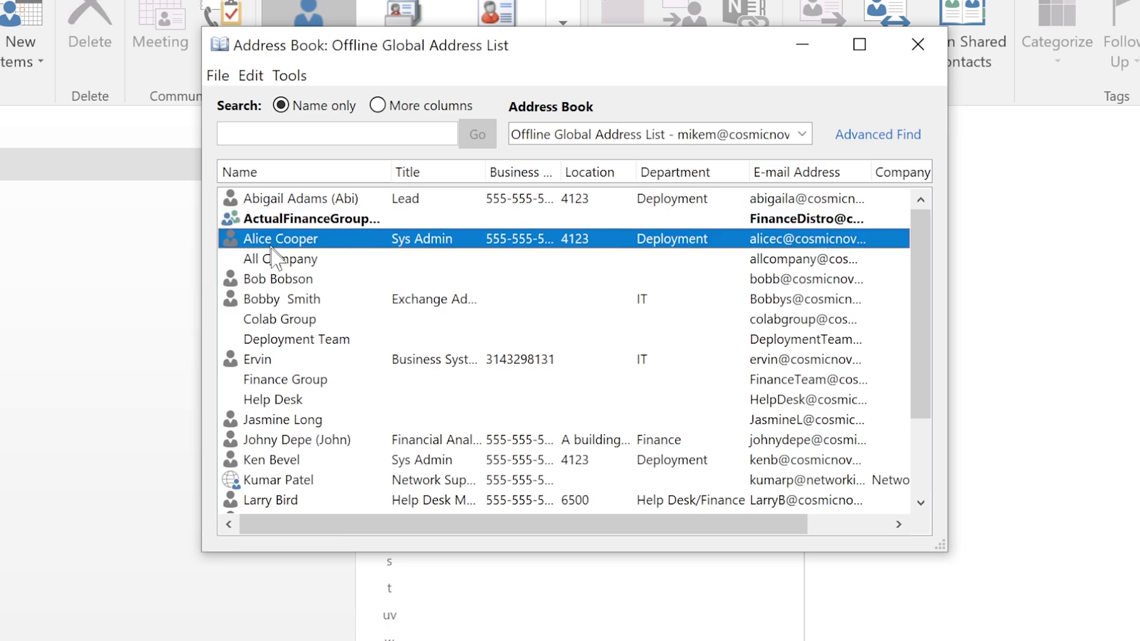
pyautogui.click(277, 301)
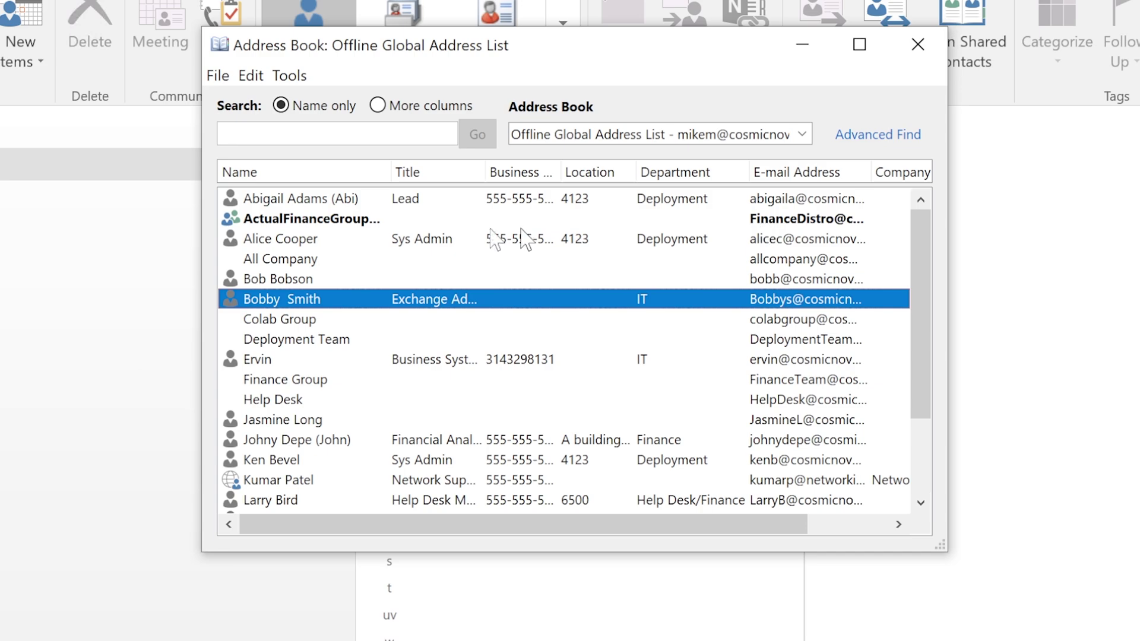
pyautogui.click(342, 223)
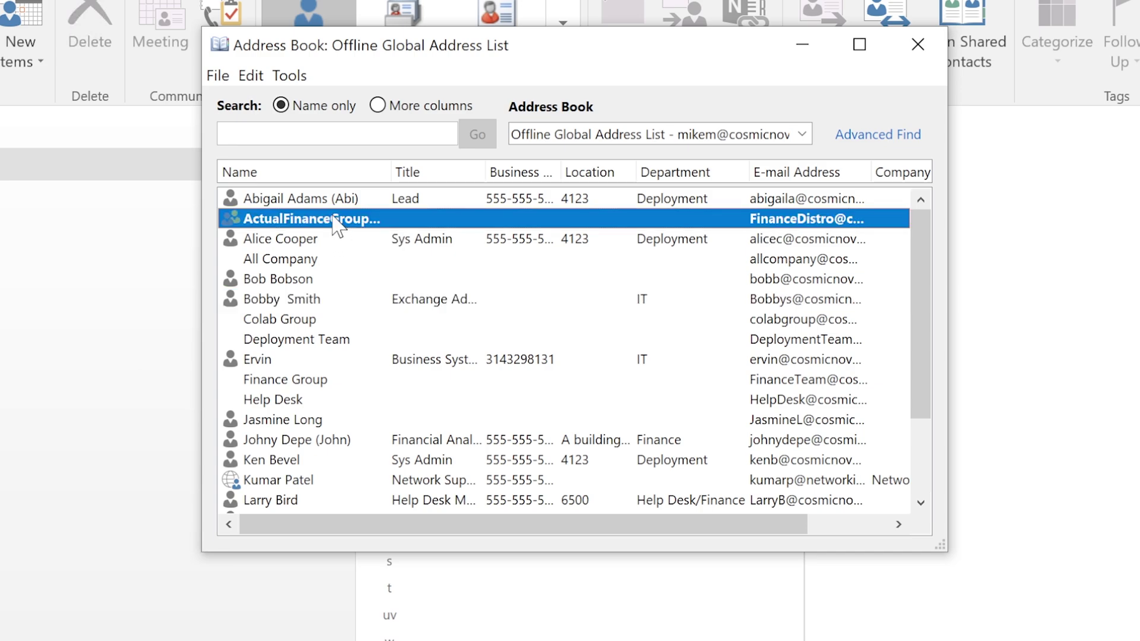
pyautogui.scroll(-1, 318, 397)
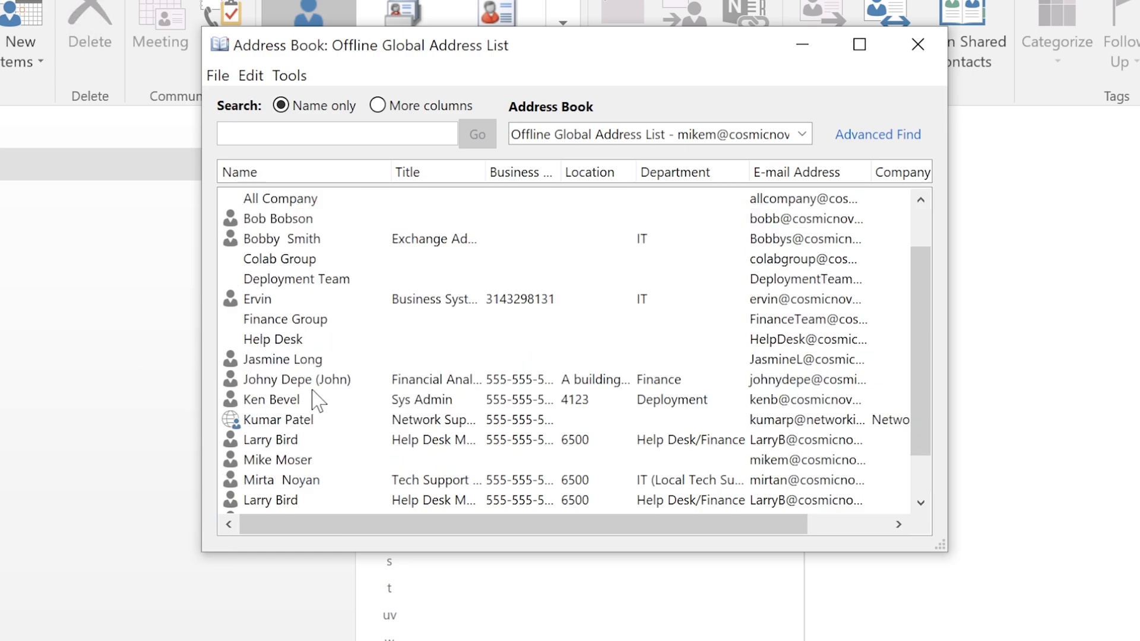
pyautogui.scroll(-1, 317, 399)
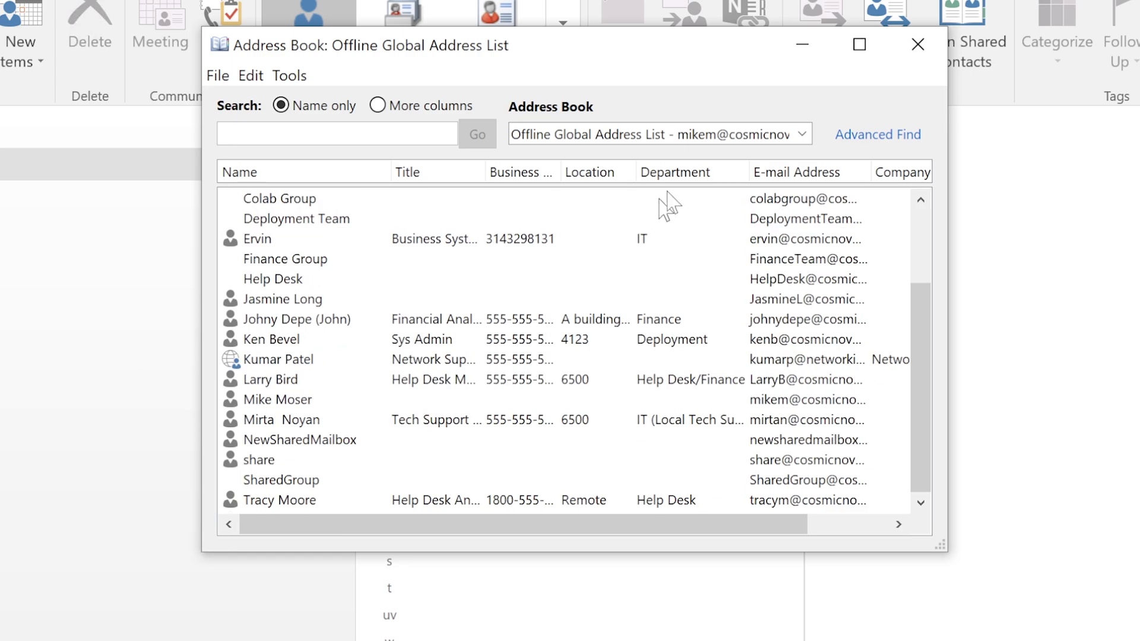
# Step: Check the Sys Admin and Help Desk/Finance user entries in the Offline Global Address List, and close the Address Book
pyautogui.click(913, 53)
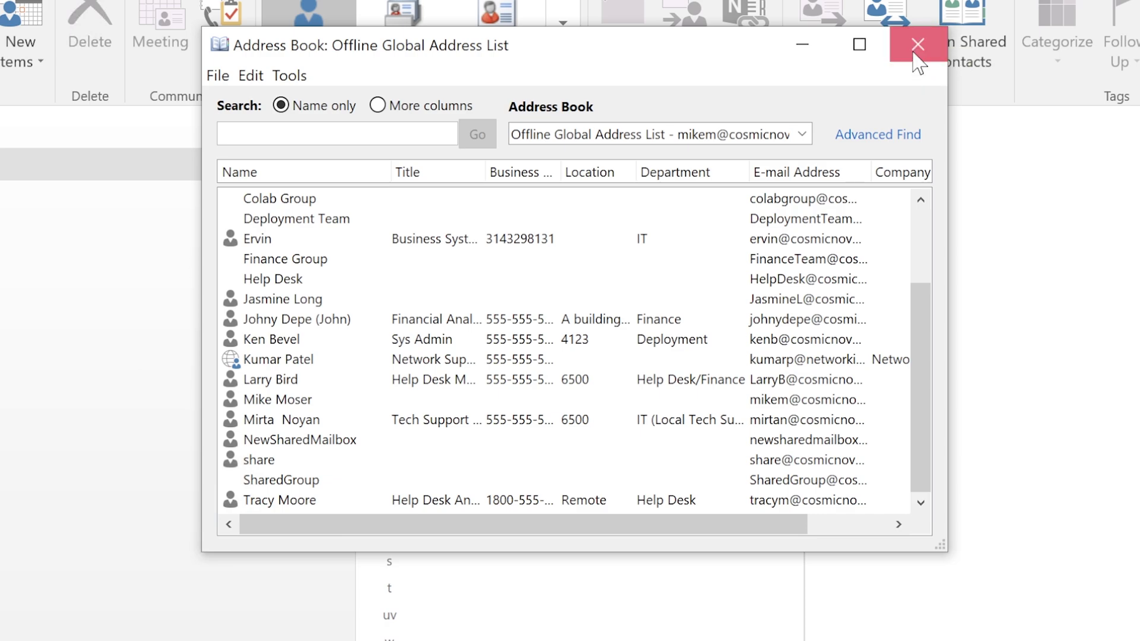
pyautogui.click(276, 338)
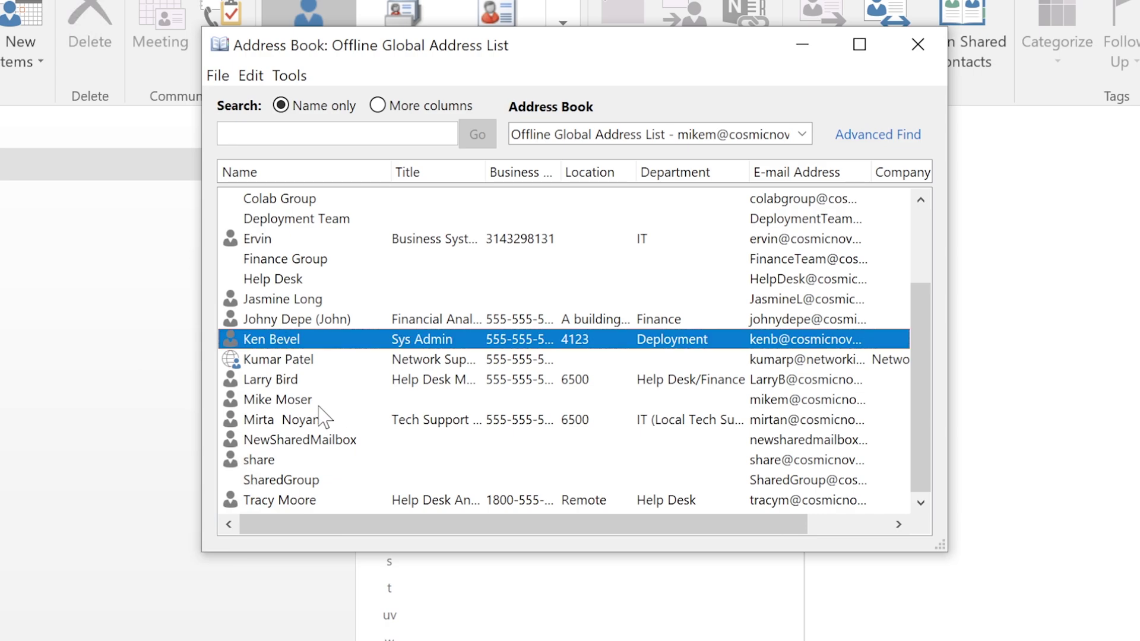
pyautogui.click(289, 380)
pyautogui.click(906, 34)
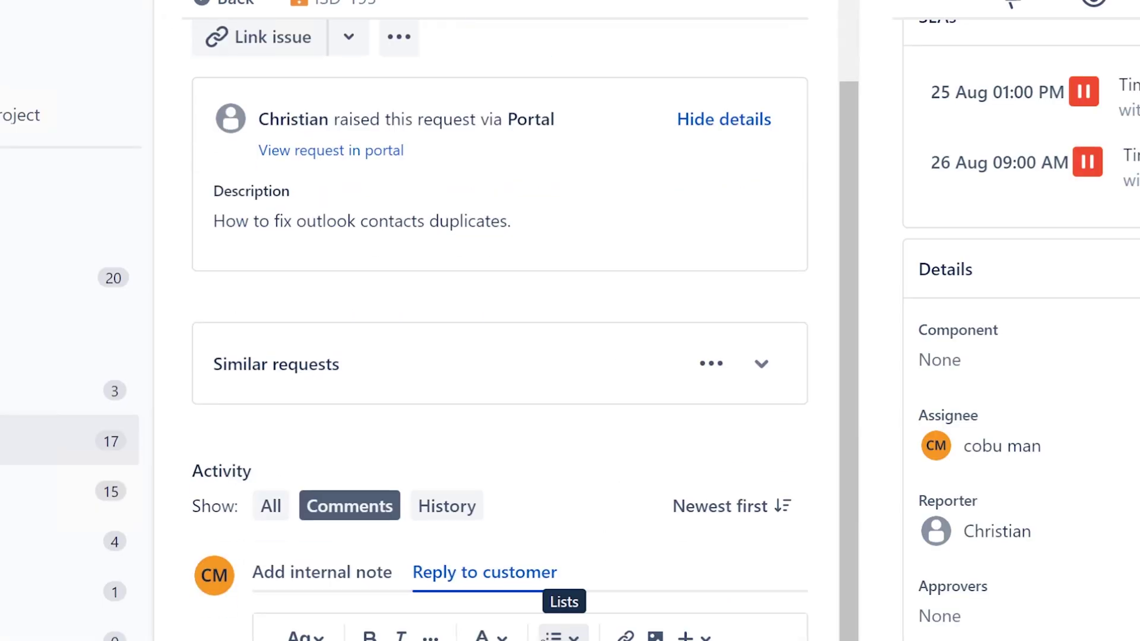
# Step: Draft the Jira customer reply: greeting, agent name "with Pc support", and "In order to avoid duplicate contacts... make sure you import contact list from a single source."
pyautogui.write('He')
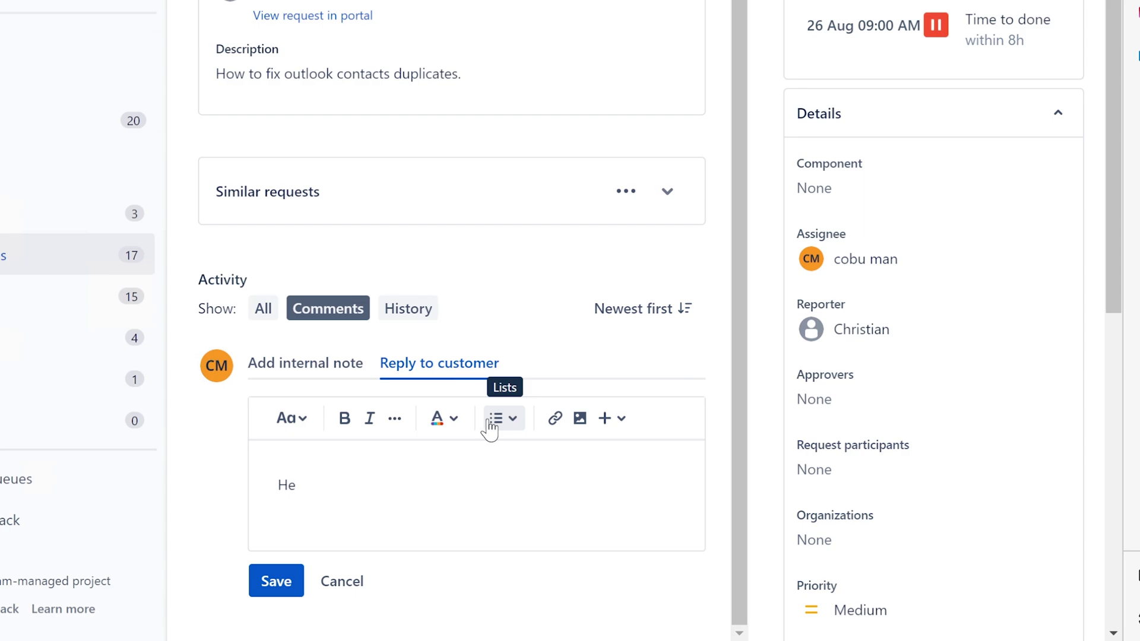
pyautogui.write('llo Christian, my name is e')
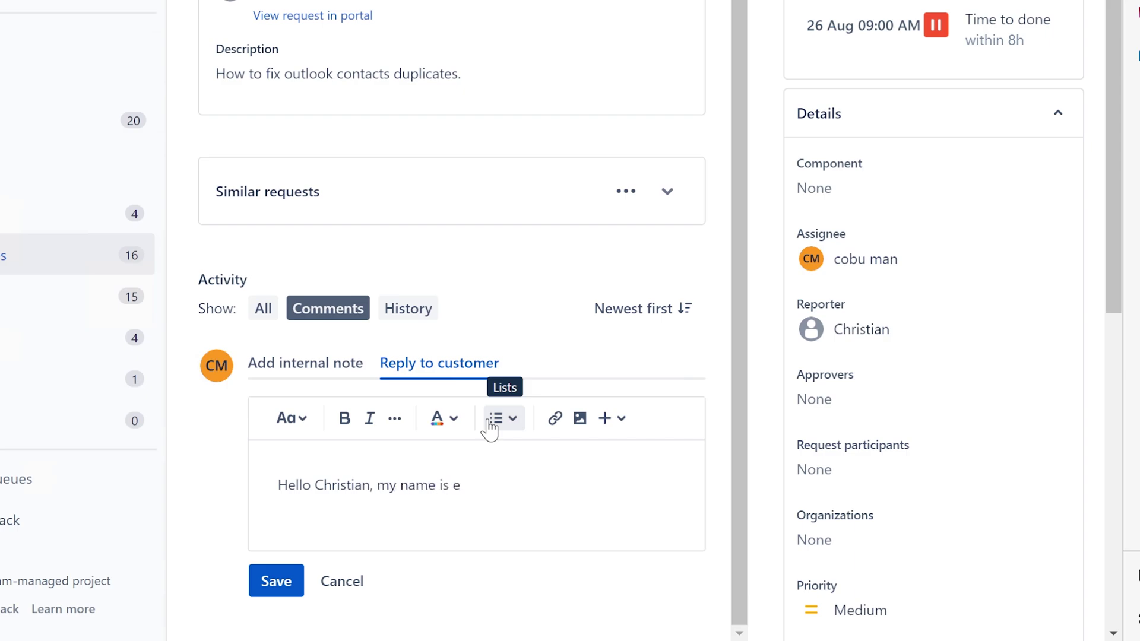
pyautogui.press('BackSpace')
pyautogui.write('Ervin')
pyautogui.write('with Pc su')
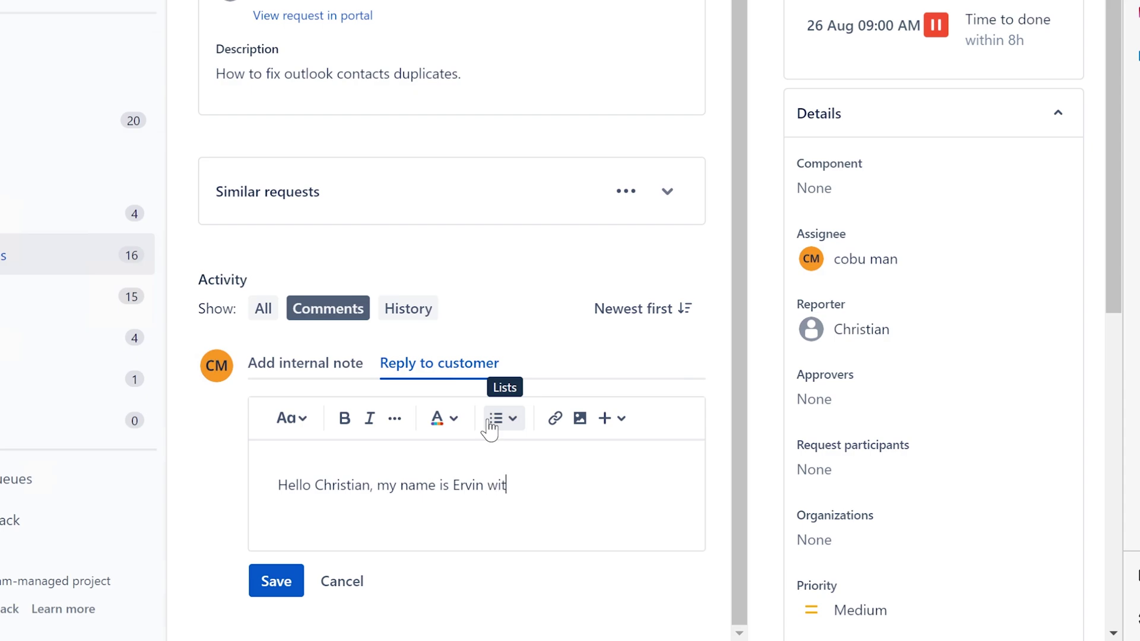
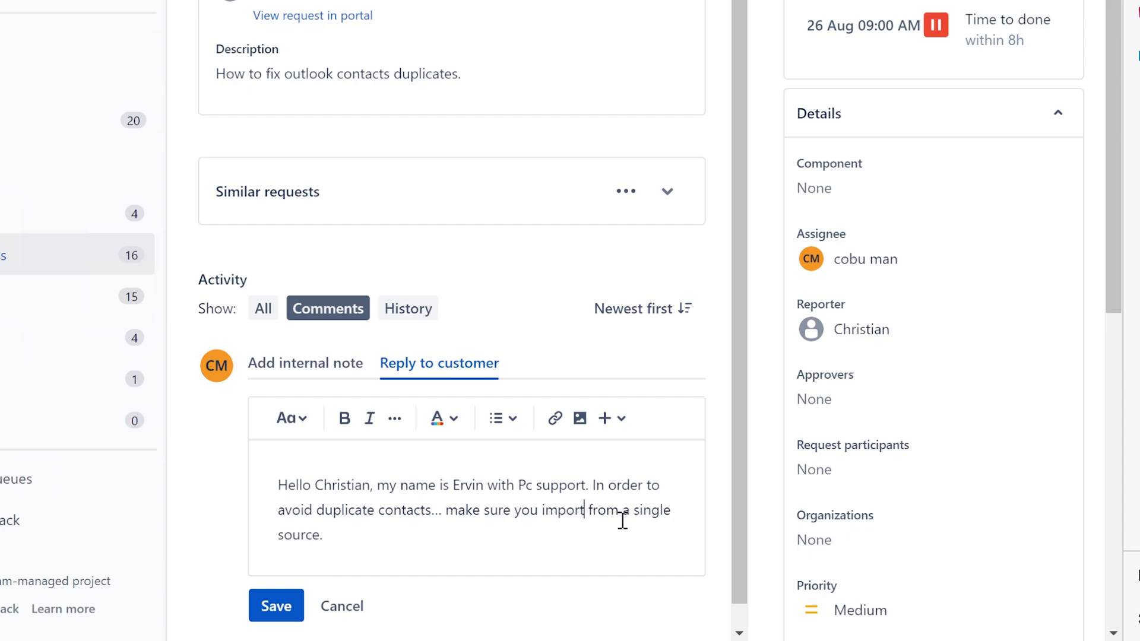
pyautogui.write('contact list')
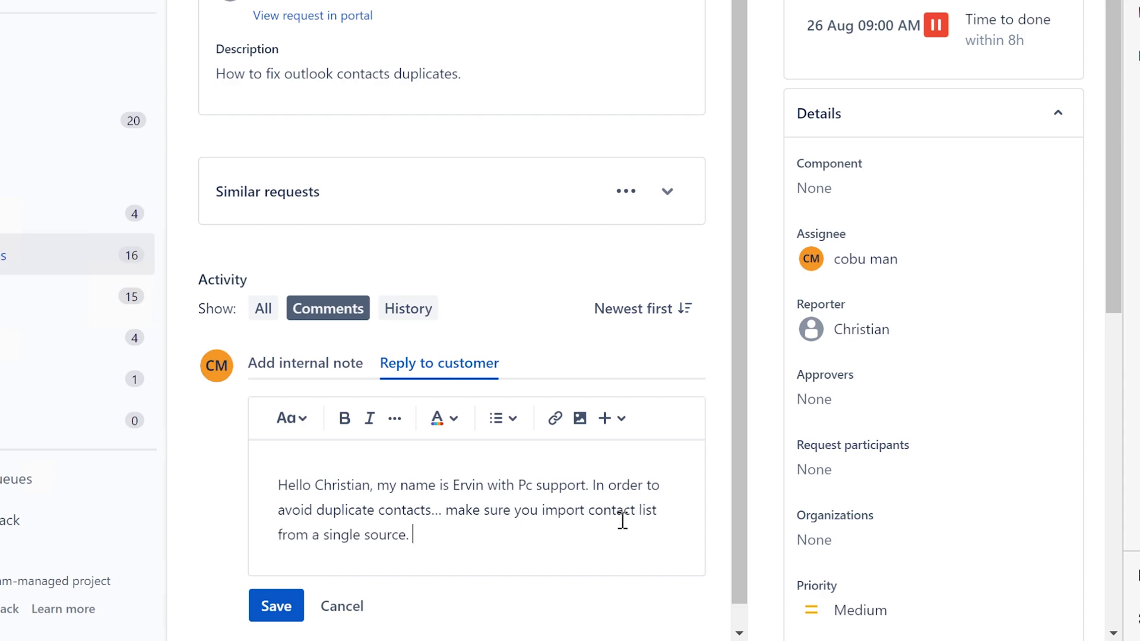
# Step: Continue the reply with "Outlook should detect if the same contacts already exist..."
pyautogui.write(' from a single source. Outlook should decte')
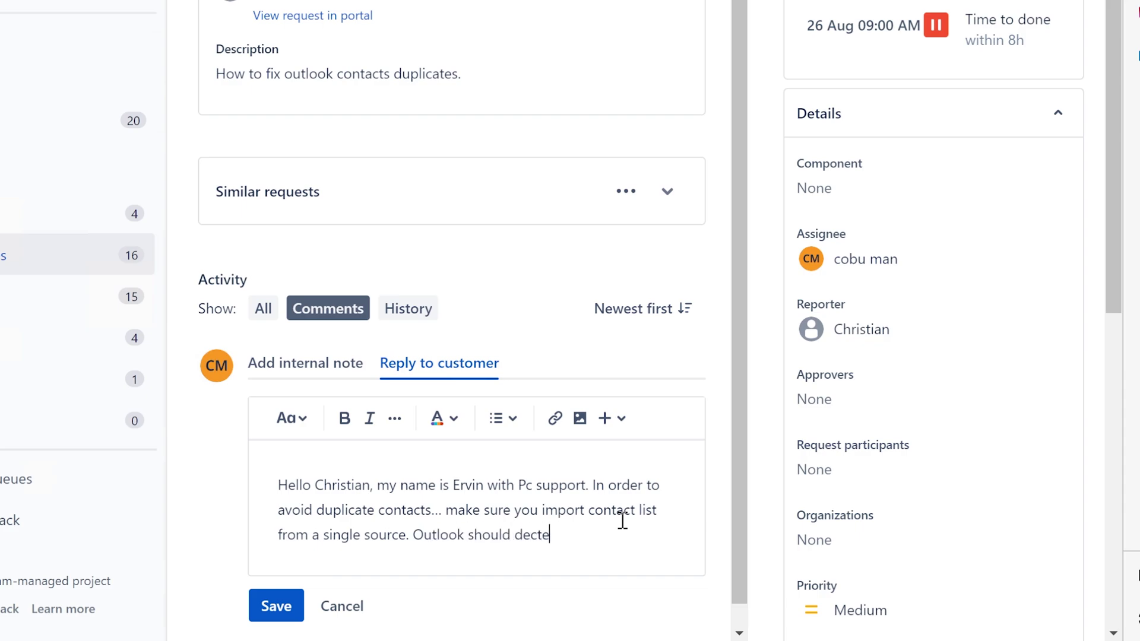
pyautogui.press('BackSpace')
pyautogui.press('BackSpace')
pyautogui.write('ect i')
pyautogui.press('BackSpace')
pyautogui.press('BackSpace')
pyautogui.press('BackSpace')
pyautogui.press('BackSpace')
pyautogui.press('BackSpace')
pyautogui.press('BackSpace')
pyautogui.press('BackSpace')
pyautogui.write('tect if there')
pyautogui.press('BackSpace')
pyautogui.press('BackSpace')
pyautogui.write('he same contact')
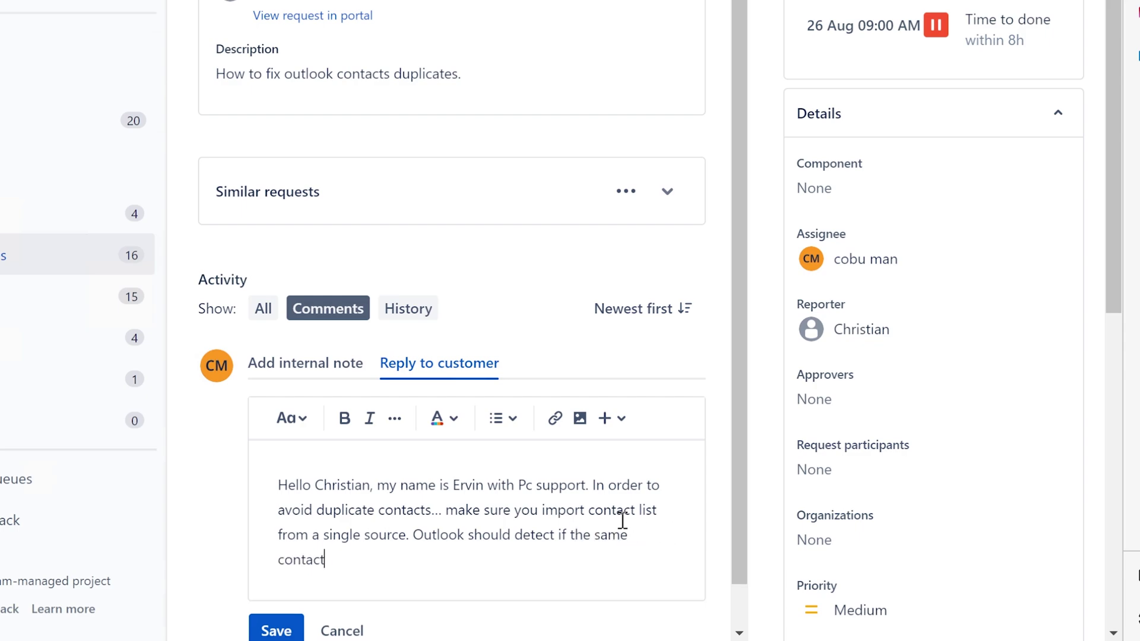
pyautogui.write('s already exist...')
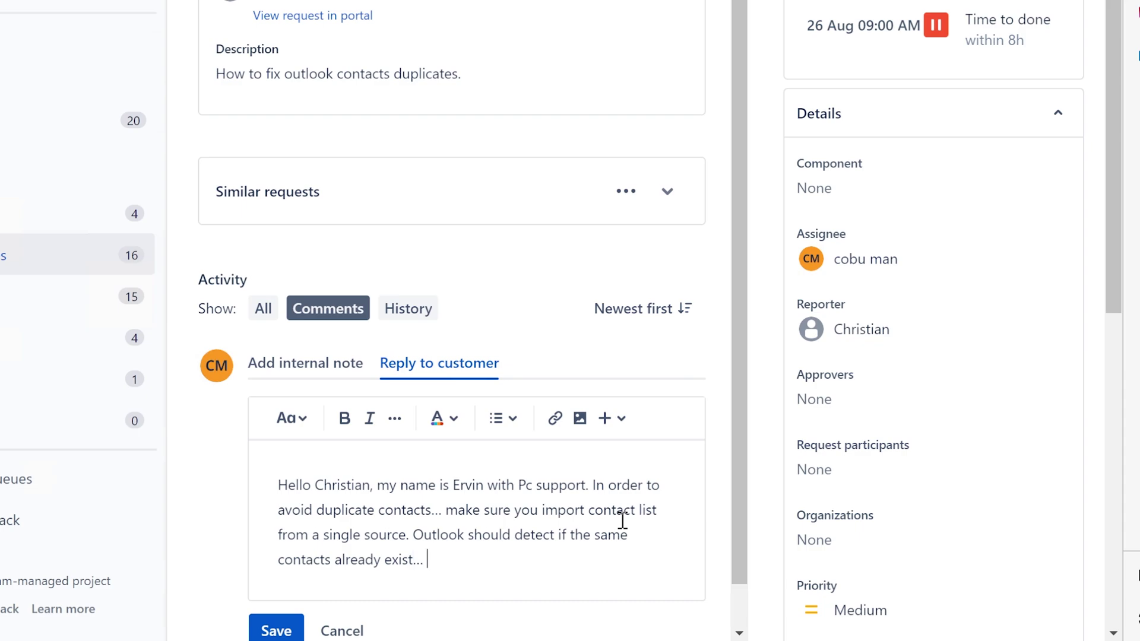
# Step: Finish the reply with "this is when you can tell it to not copy the duplicates." and sign it with the agent's first name
pyautogui.write(' this is when you can tel')
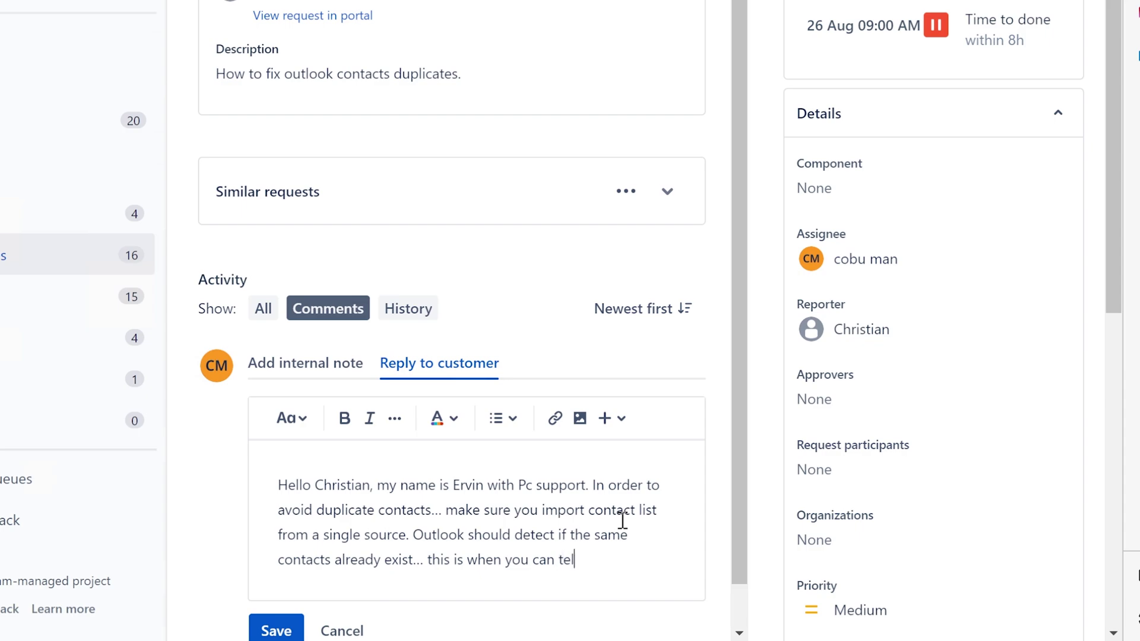
pyautogui.write('l it to not copy the dup')
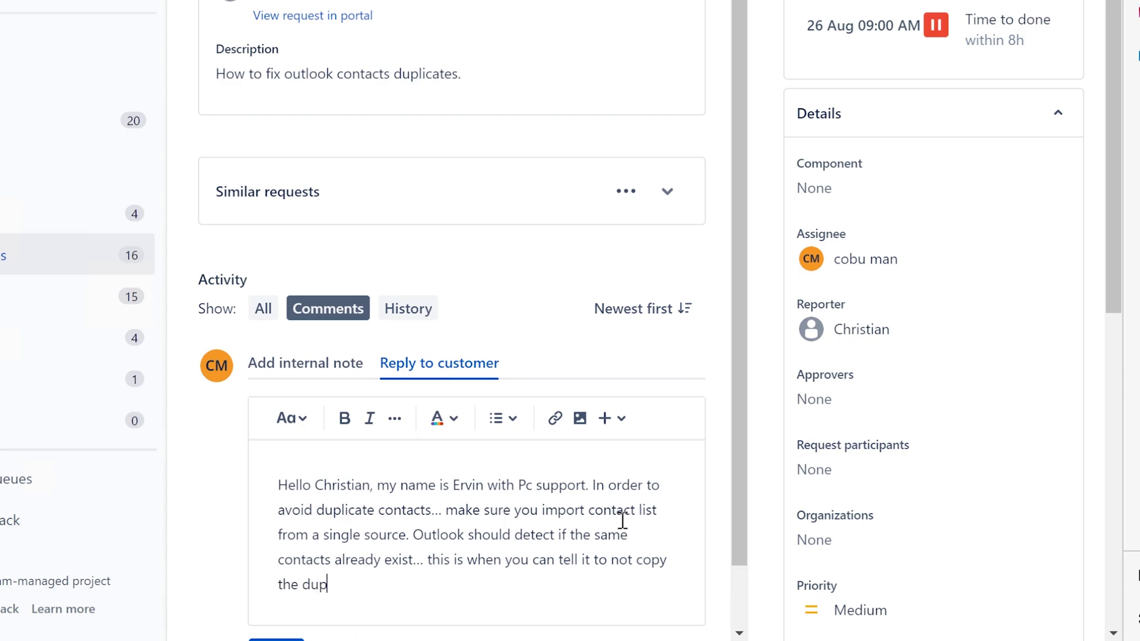
pyautogui.write('licates. Ervin')
pyautogui.scroll(-1, 622, 520)
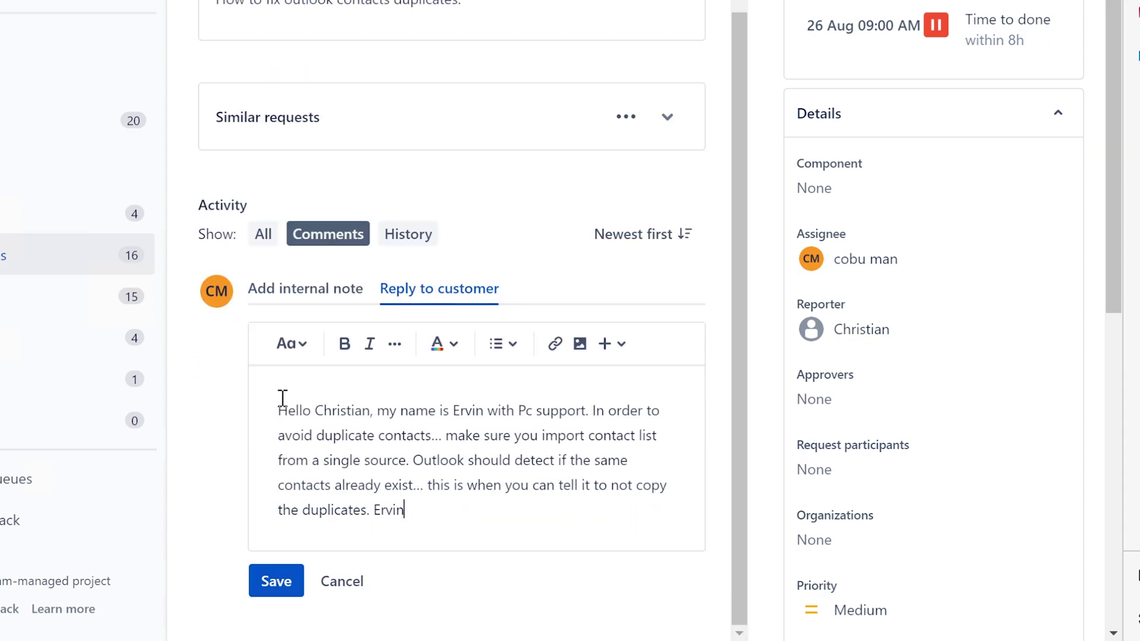
# Step: Proofread the drafted reply from the greeting to the signature, including the single-source advice and the duplicate detection sentence
pyautogui.moveTo(281, 403); pyautogui.dragTo(664, 426)
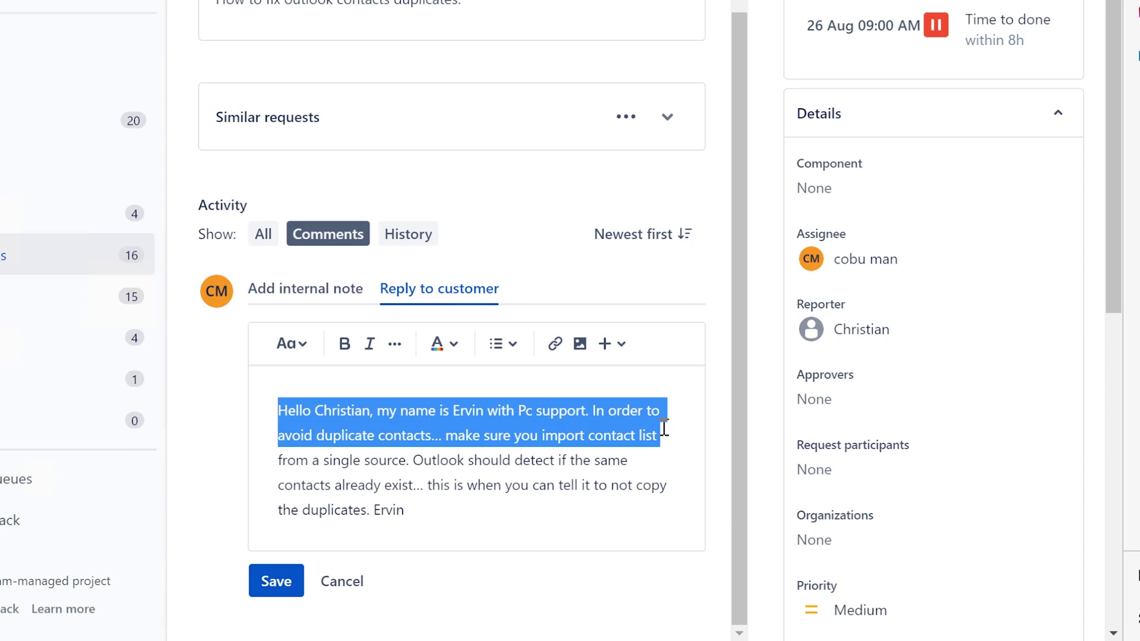
pyautogui.click(558, 436)
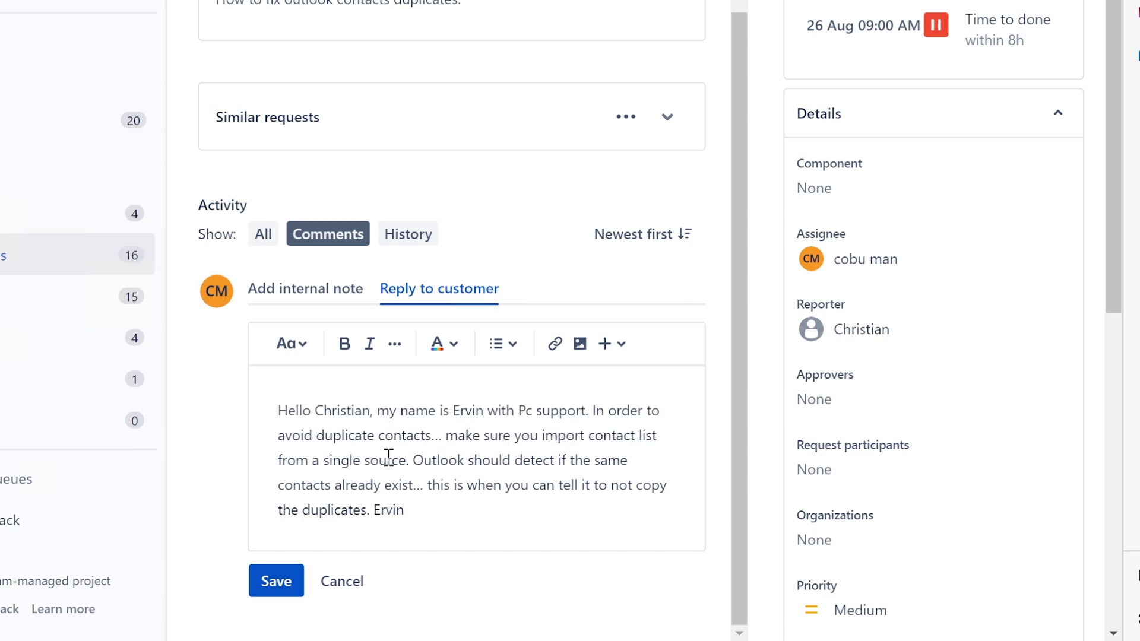
pyautogui.moveTo(407, 461); pyautogui.dragTo(273, 465)
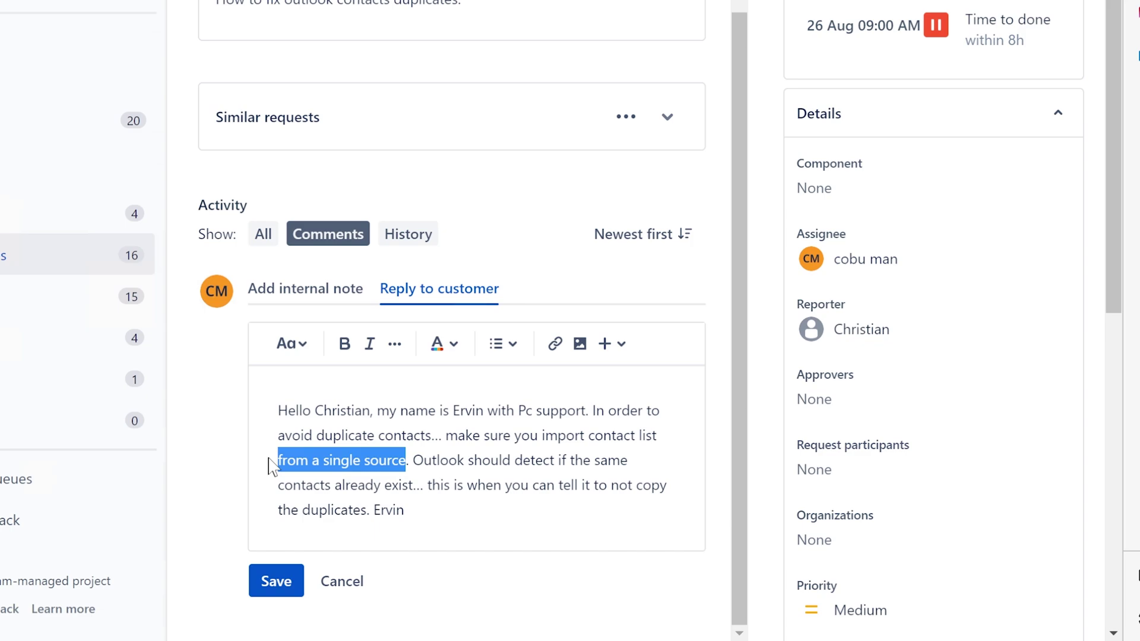
pyautogui.click(423, 461)
pyautogui.moveTo(414, 461); pyautogui.dragTo(601, 502)
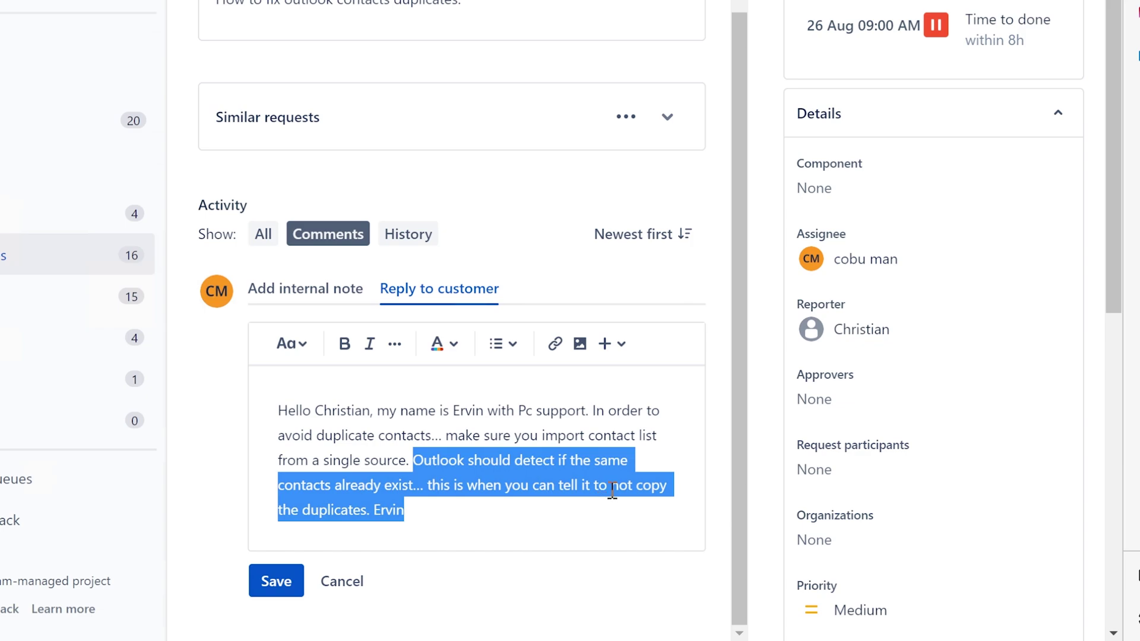
pyautogui.click(610, 485)
# Step: Insert "To remove duplicates you can select each one and press delete key on the keyboard." before the signature
pyautogui.click(374, 510)
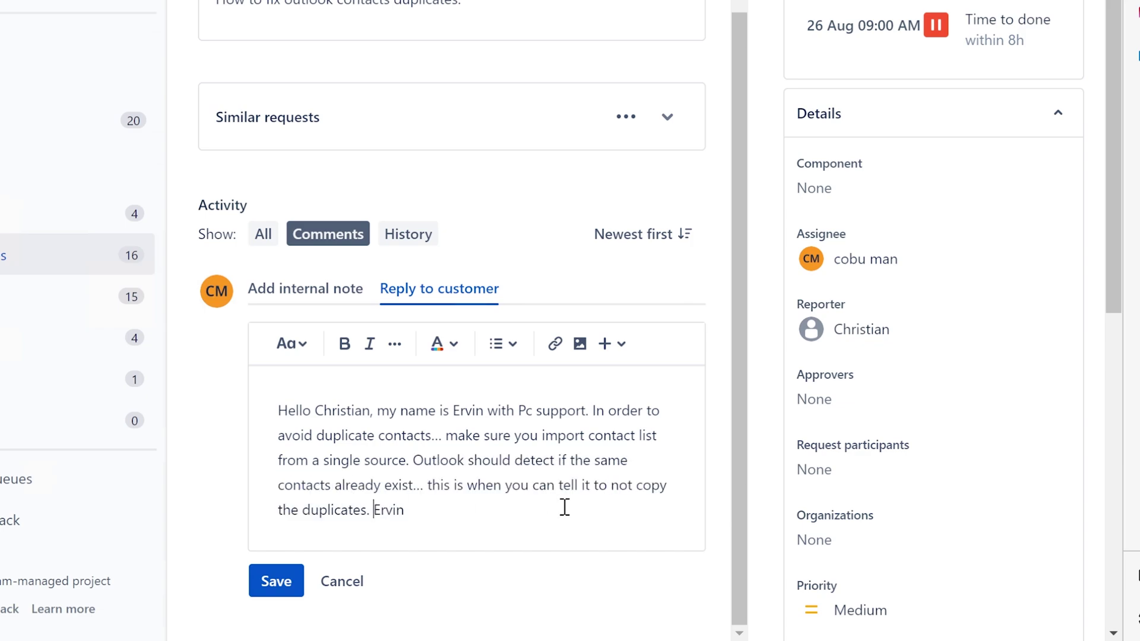
pyautogui.write('To remove d')
pyautogui.write('uplicates you ')
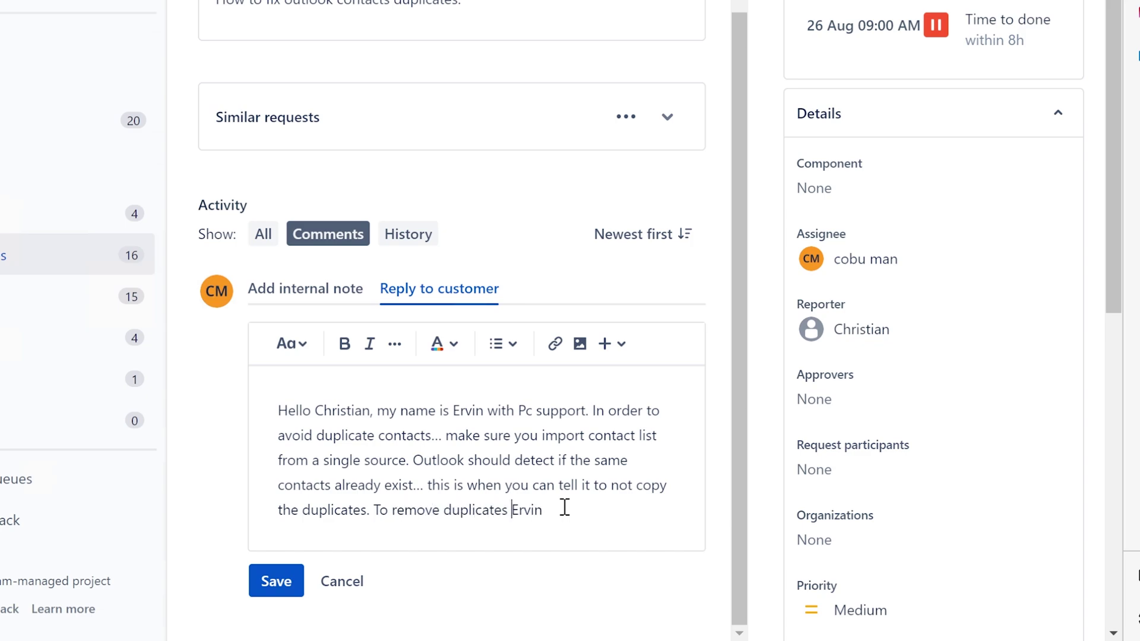
pyautogui.write('can sele')
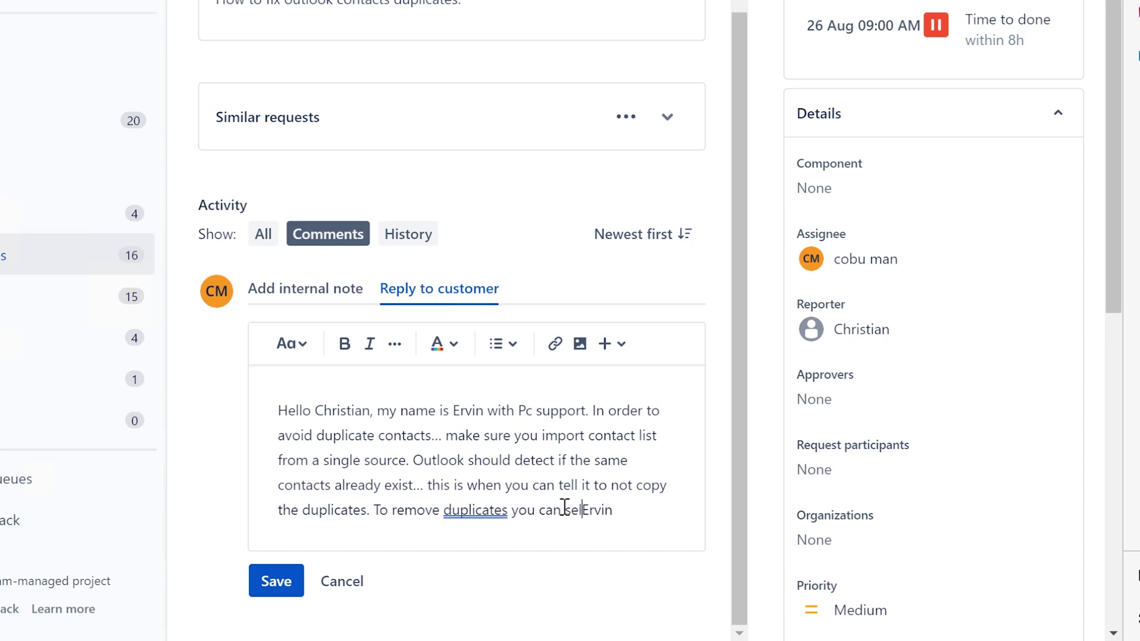
pyautogui.write('ct each one and p')
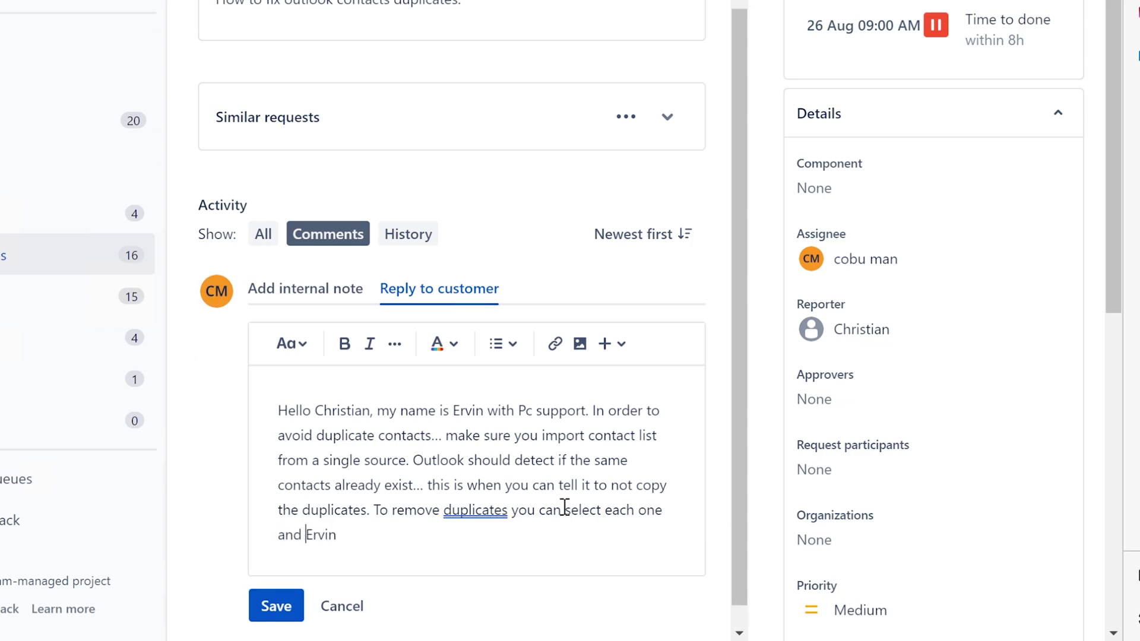
pyautogui.write('ress delete key on th')
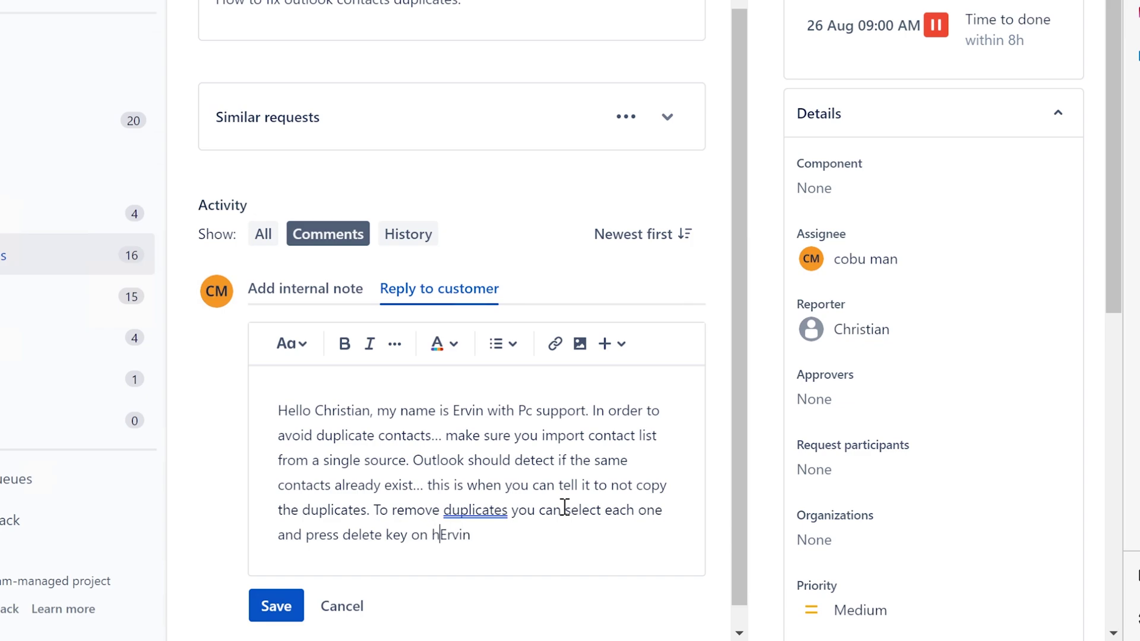
pyautogui.write('e keyboard.')
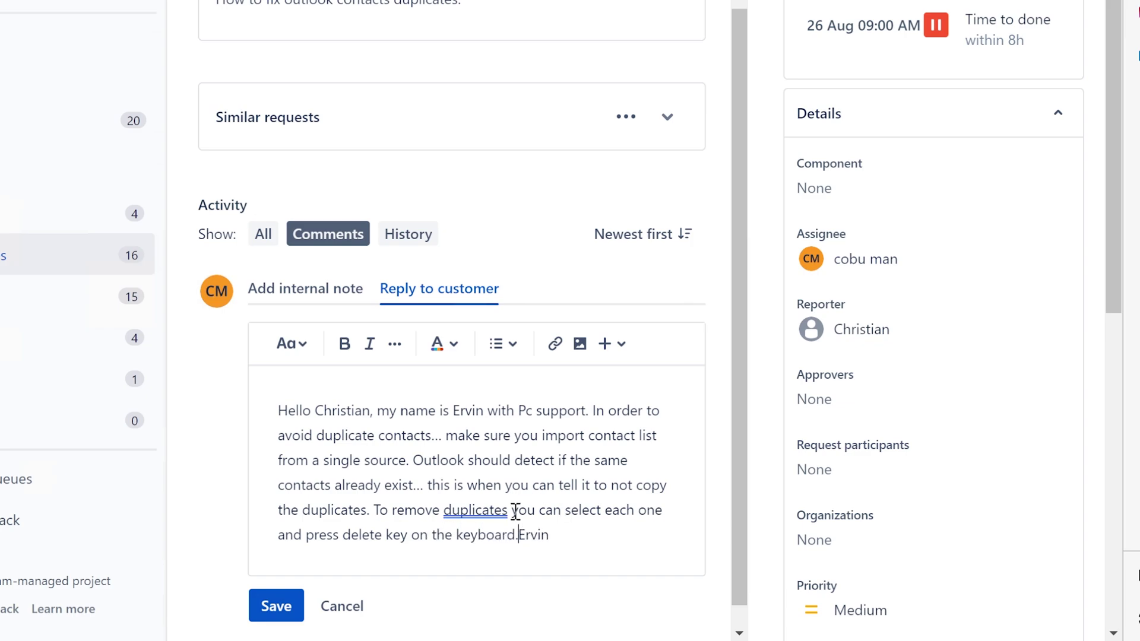
# Step: Accept the grammar suggestion that adds a comma after "duplicates" in the removal instruction, and save the reply to the customer
pyautogui.moveTo(493, 510)
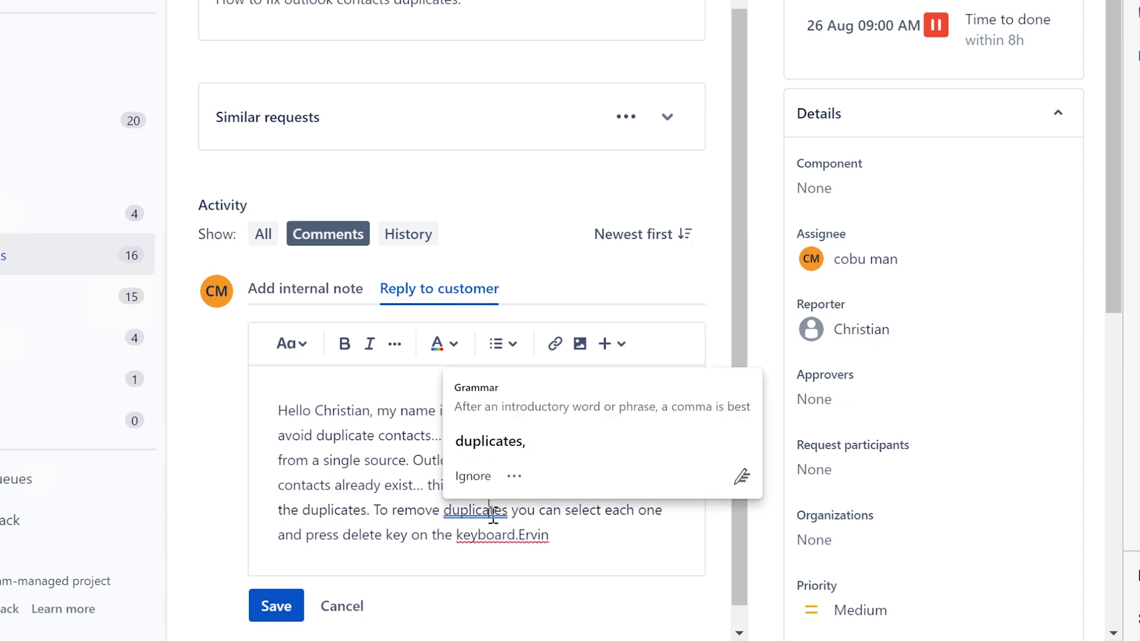
pyautogui.click(515, 444)
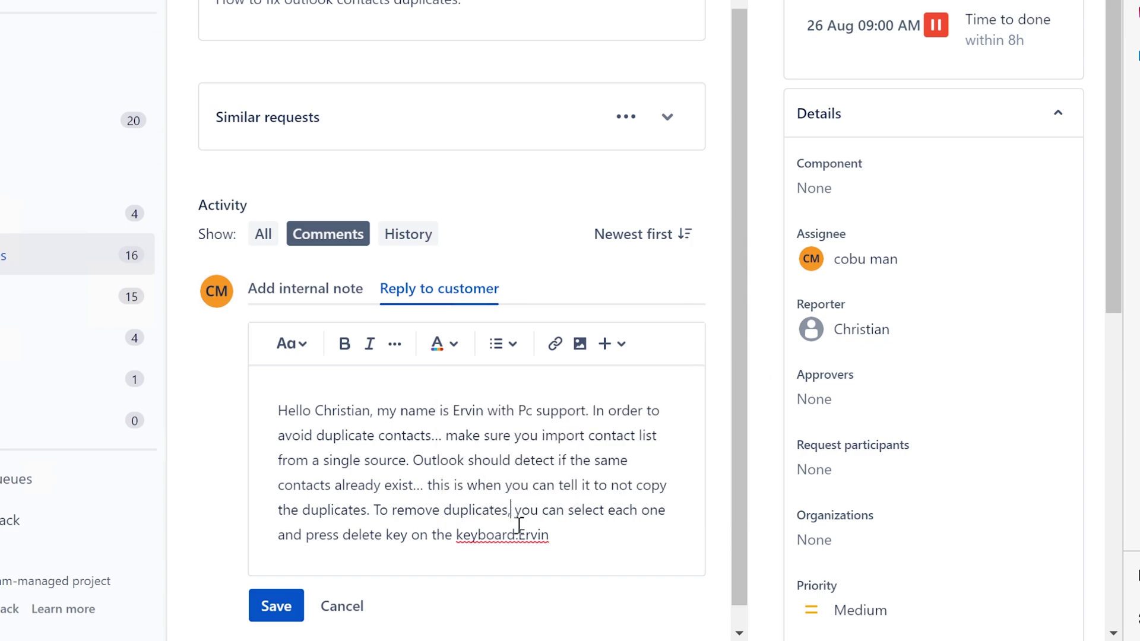
pyautogui.click(598, 530)
pyautogui.click(276, 607)
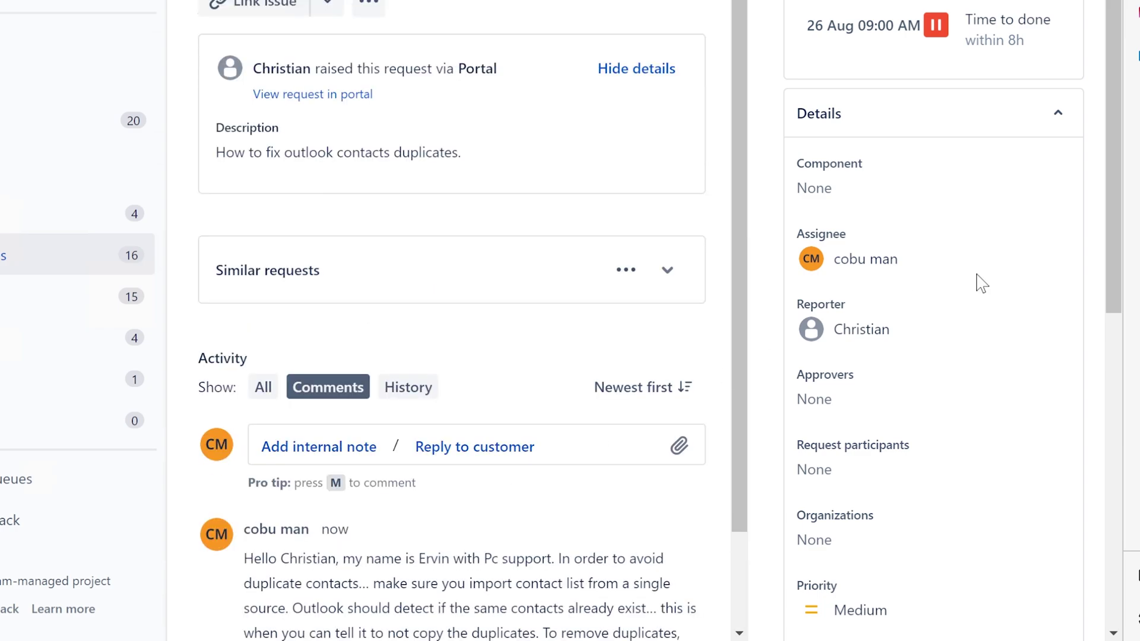
pyautogui.scroll(2, 976, 280)
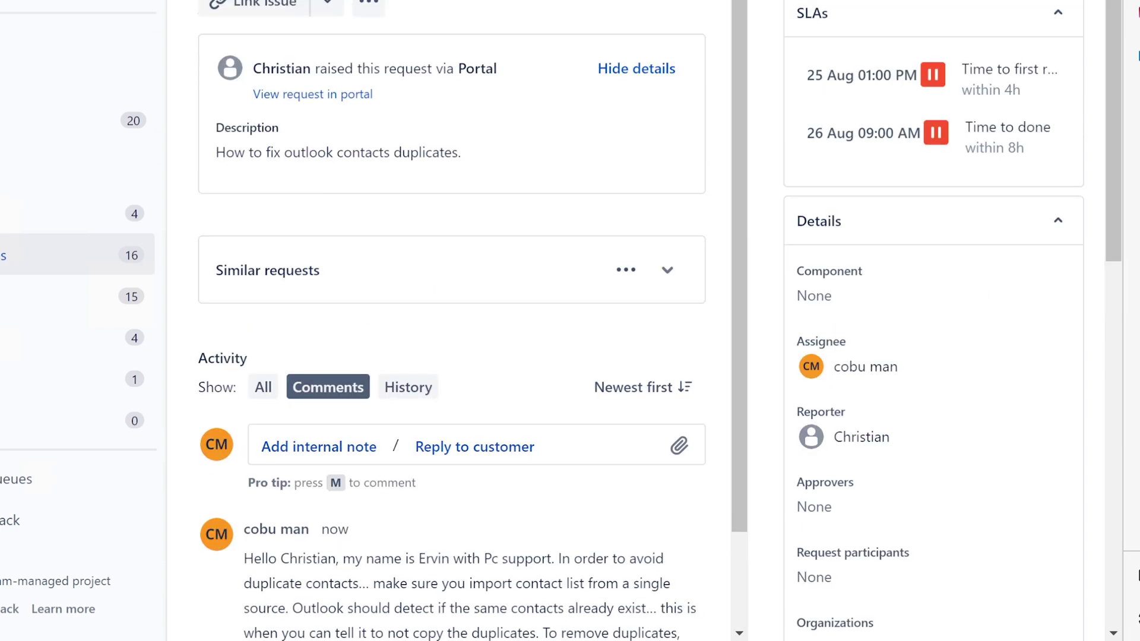